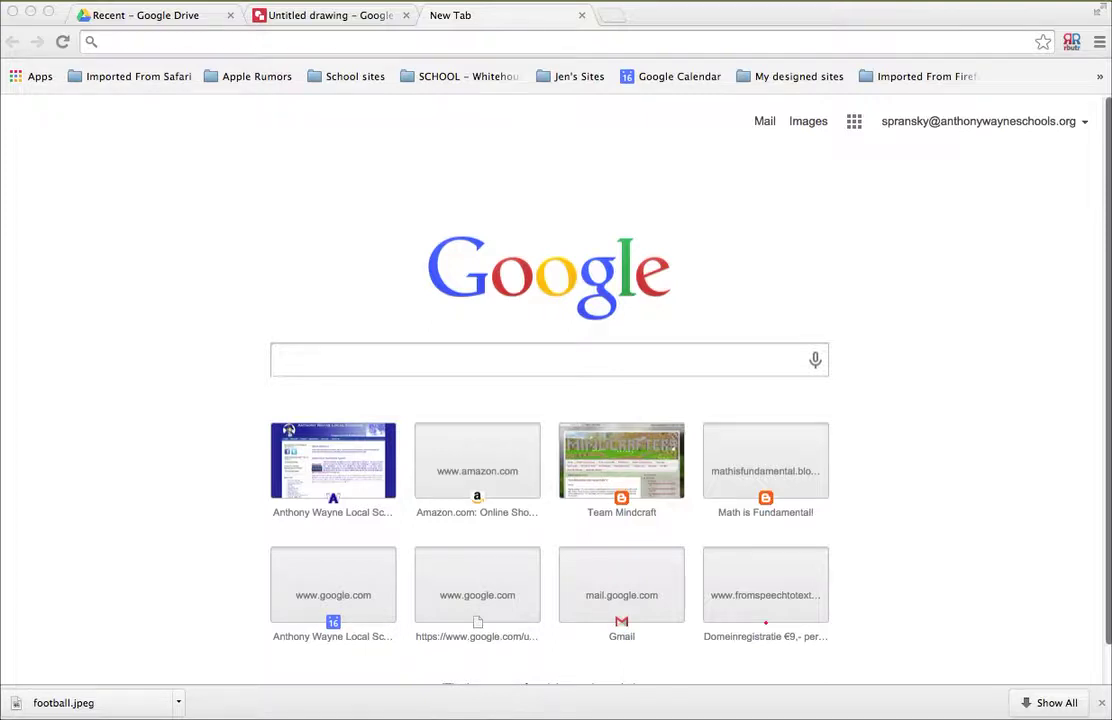
- Search Google for "football"
left_click(483, 367)
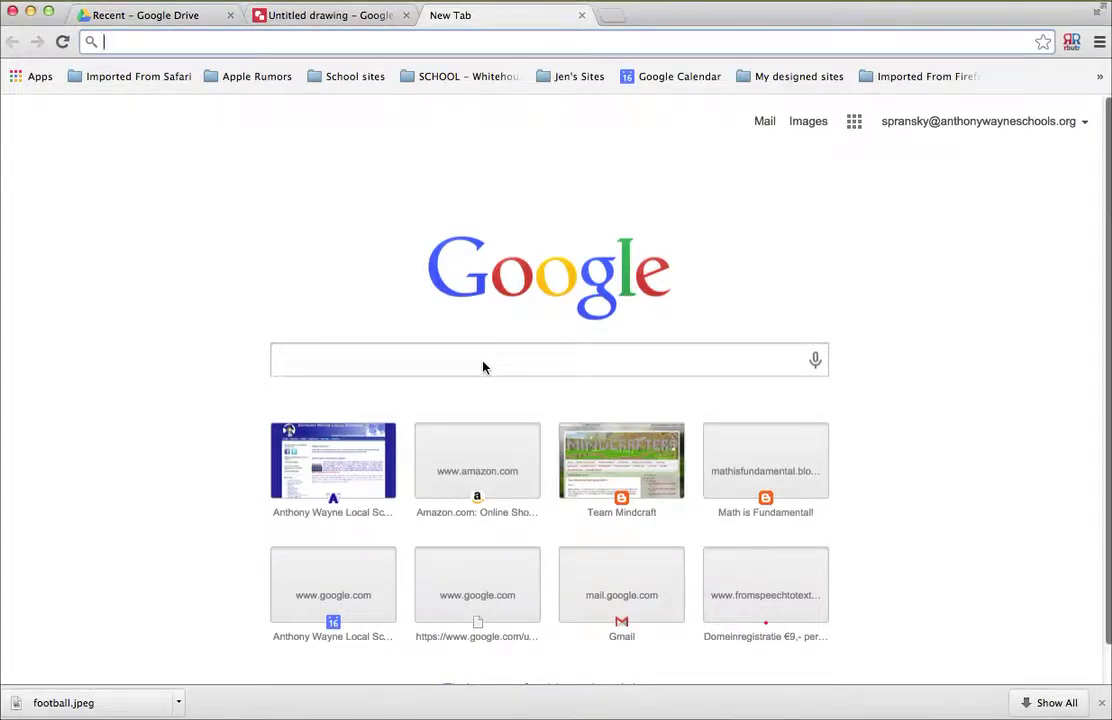
left_click(483, 363)
type("f")
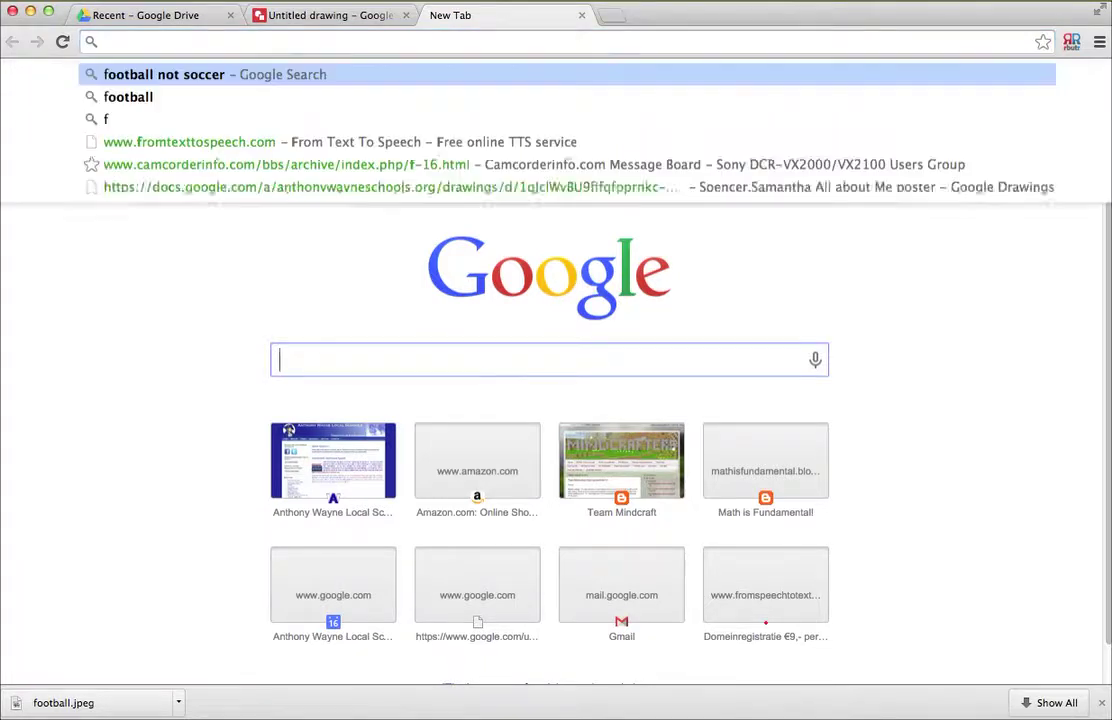
type("oot")
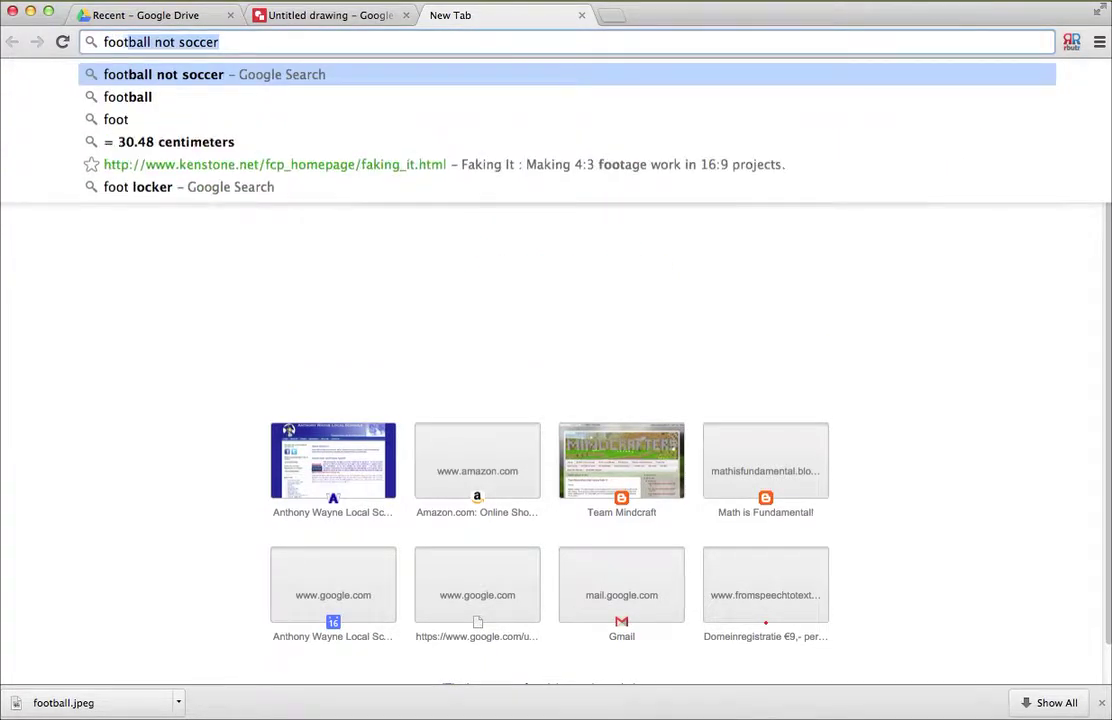
type("ball")
key("BackSpace")
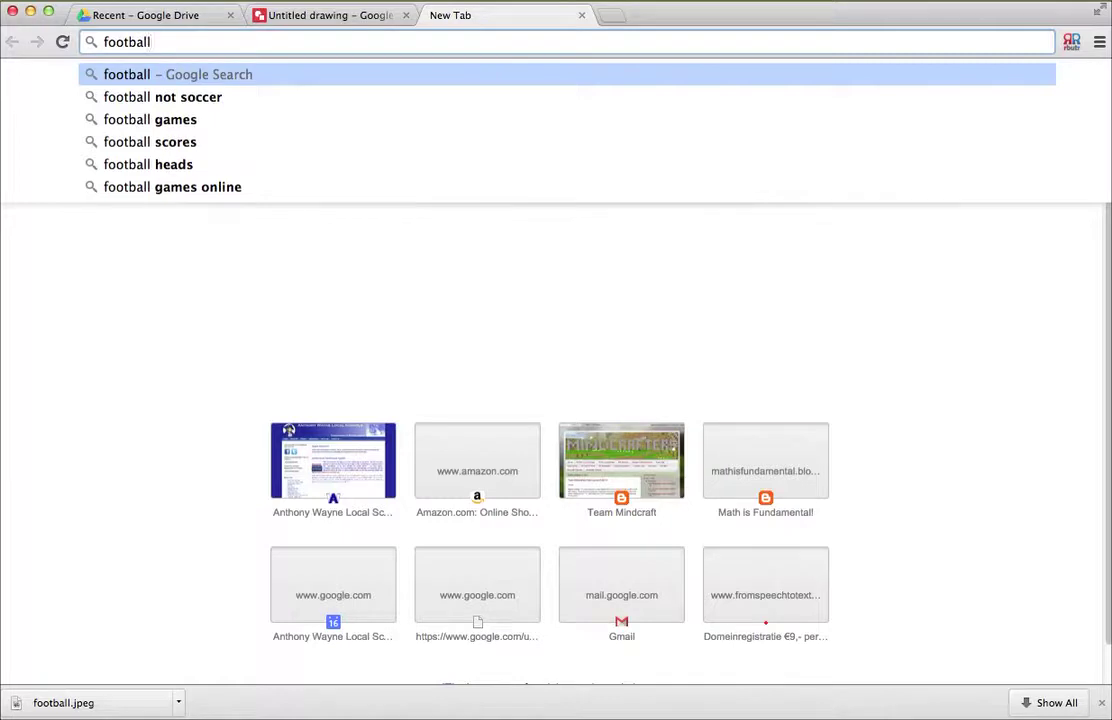
key("Return")
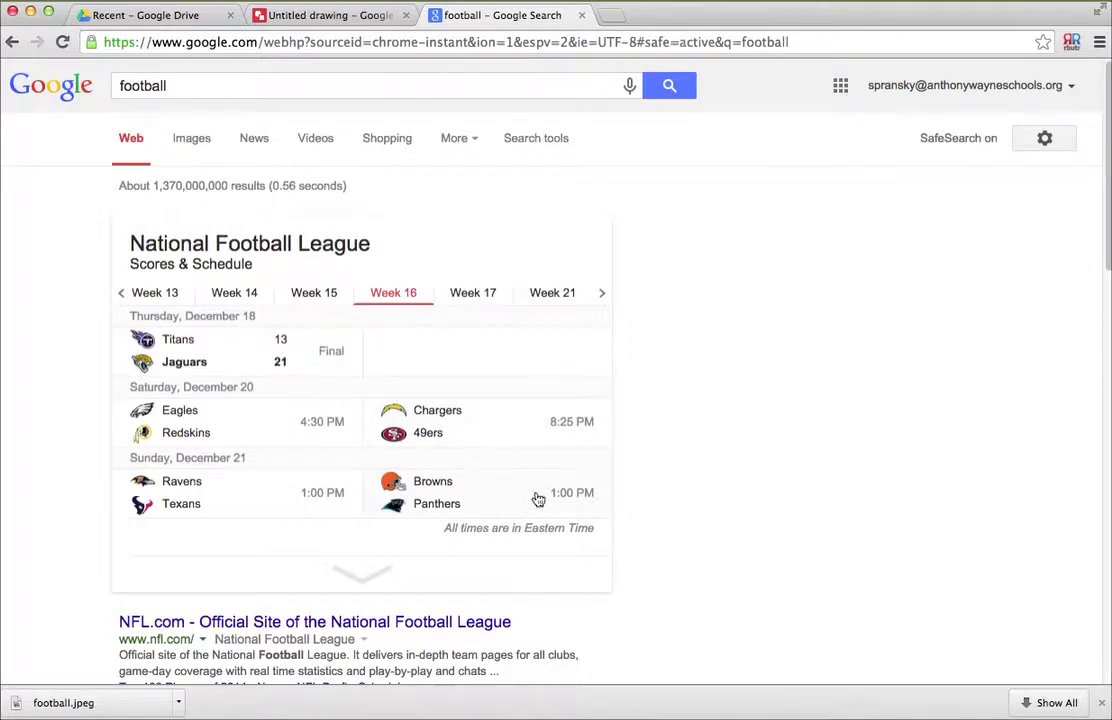
- Switch the football search to image results and browse through the pictures found
scroll(534, 497, "down", 1)
scroll(536, 497, "up", 1)
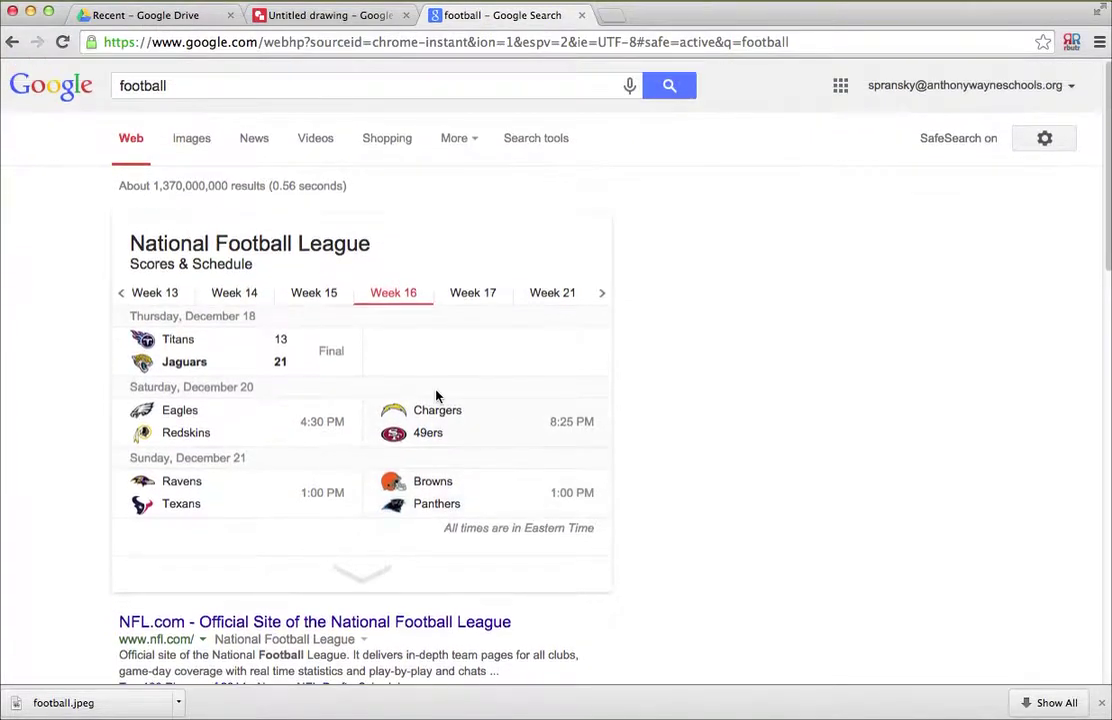
left_click(192, 144)
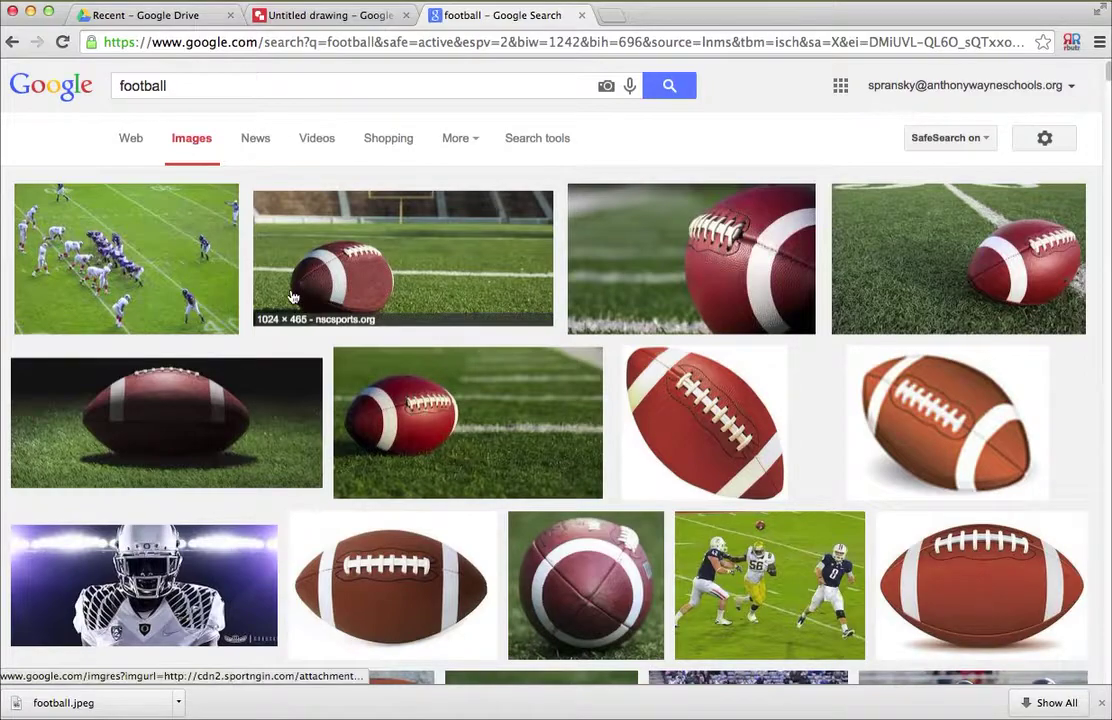
scroll(298, 305, "down", 5)
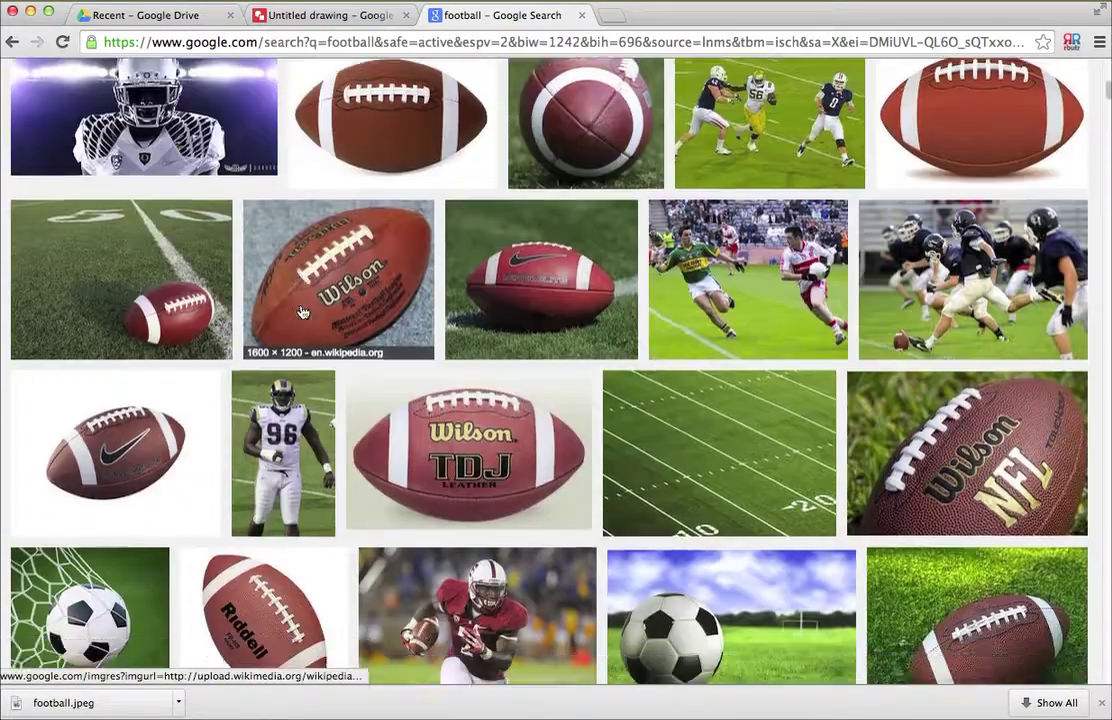
scroll(302, 313, "down", 3)
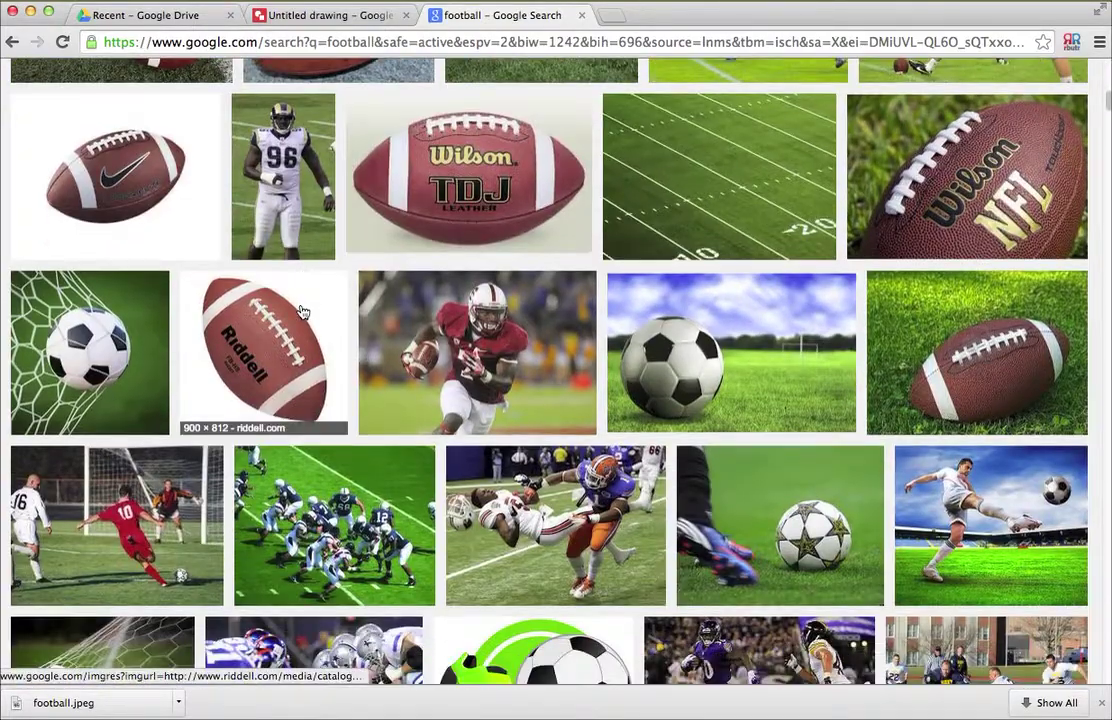
scroll(302, 313, "down", 2)
scroll(302, 313, "up", 9)
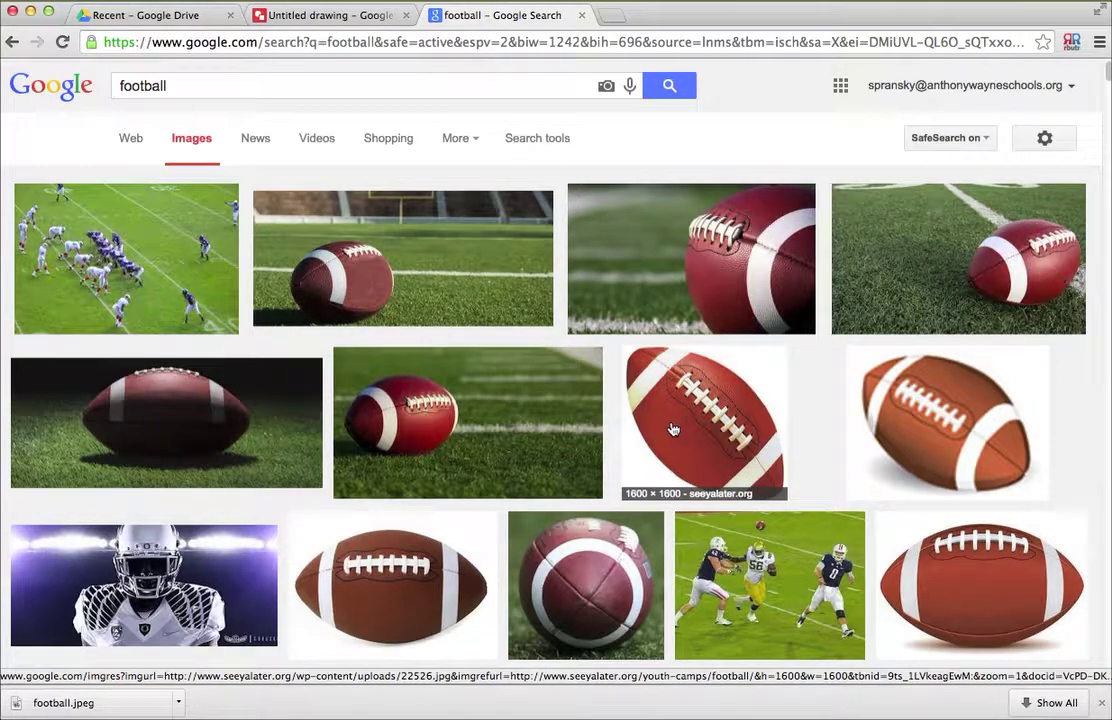
scroll(666, 428, "down", 1)
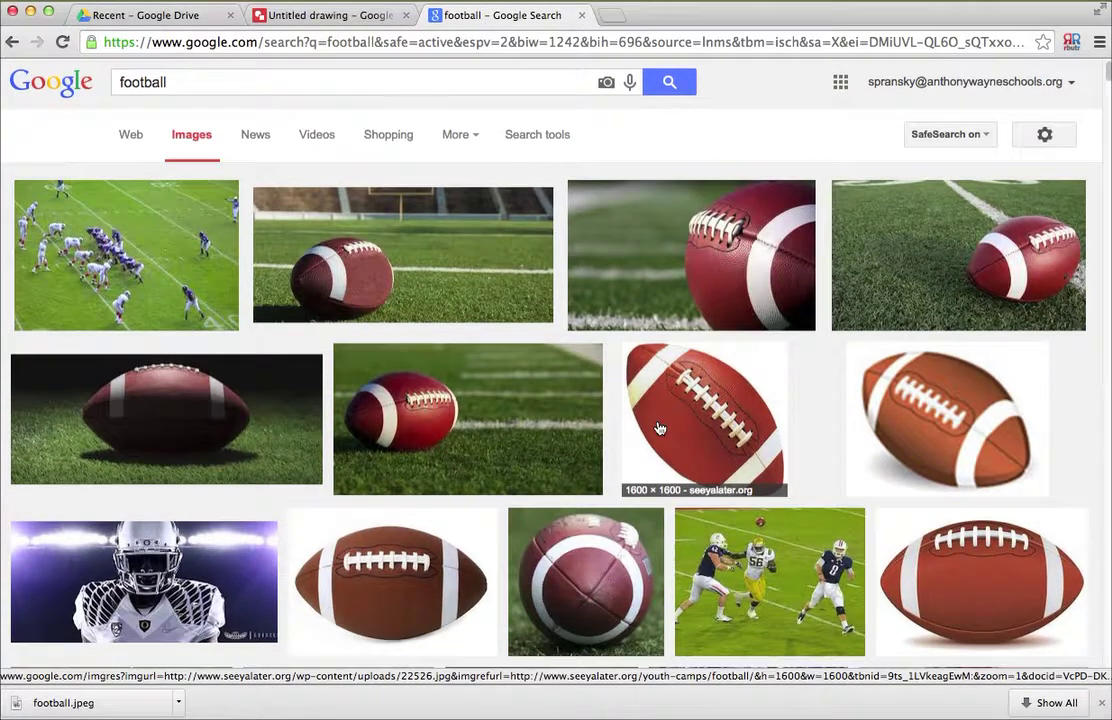
scroll(659, 428, "down", 3)
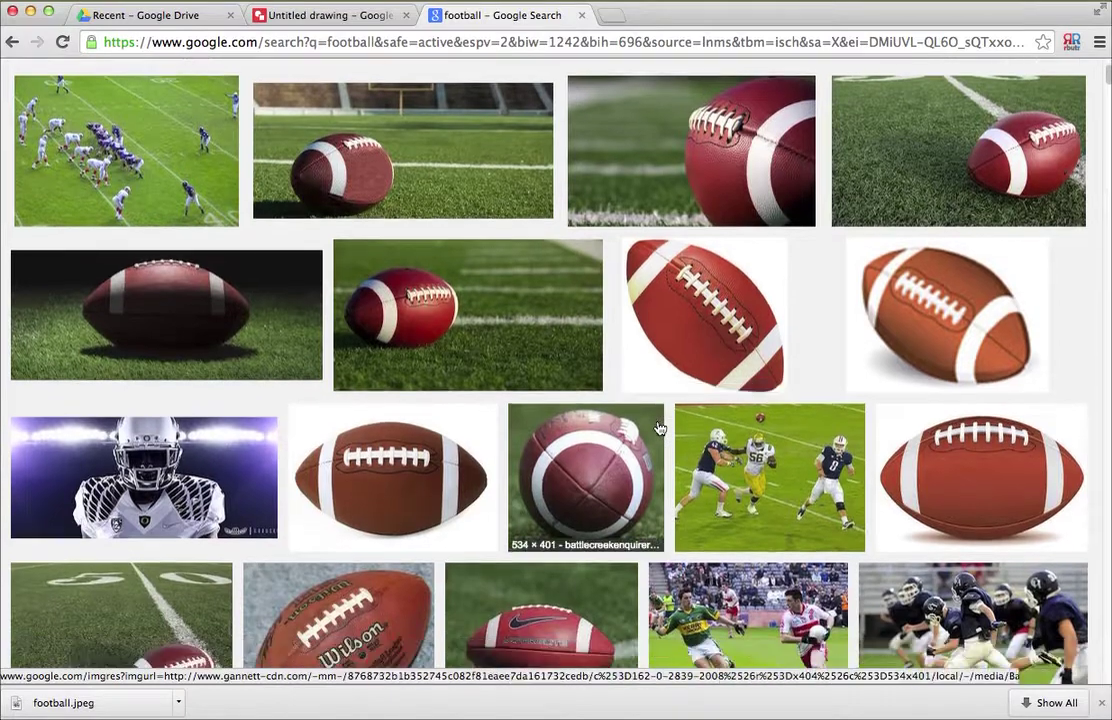
scroll(659, 428, "up", 3)
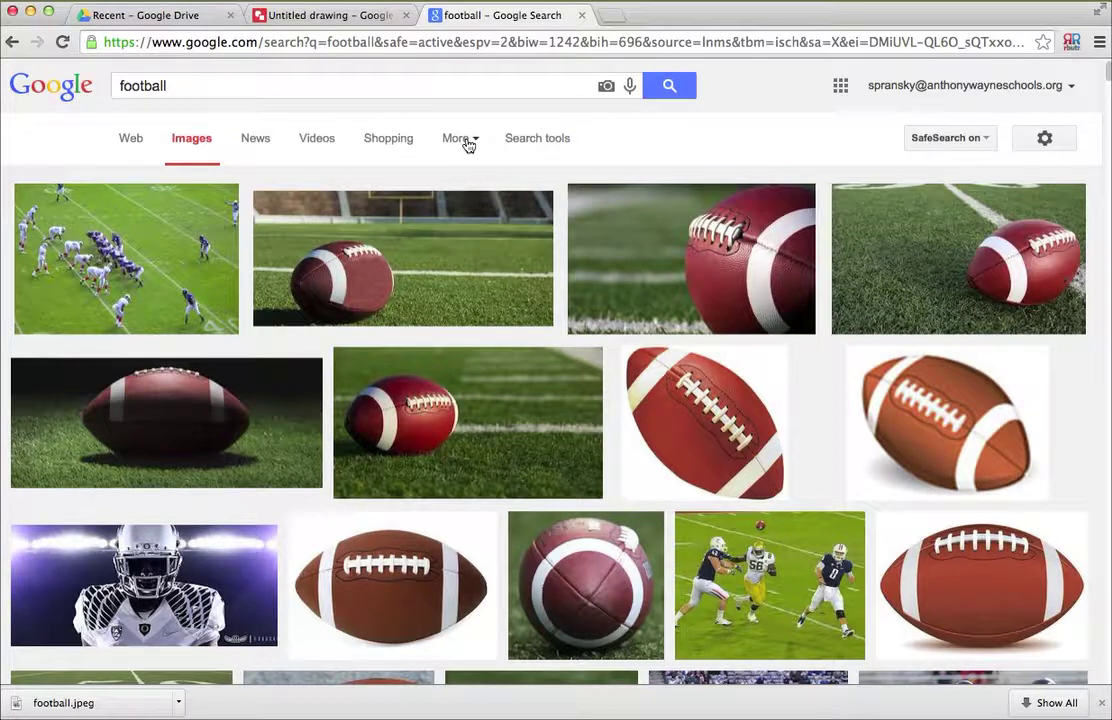
- Show the image search tools and filter the football pictures by usage rights to "Labeled for reuse"
left_click(556, 144)
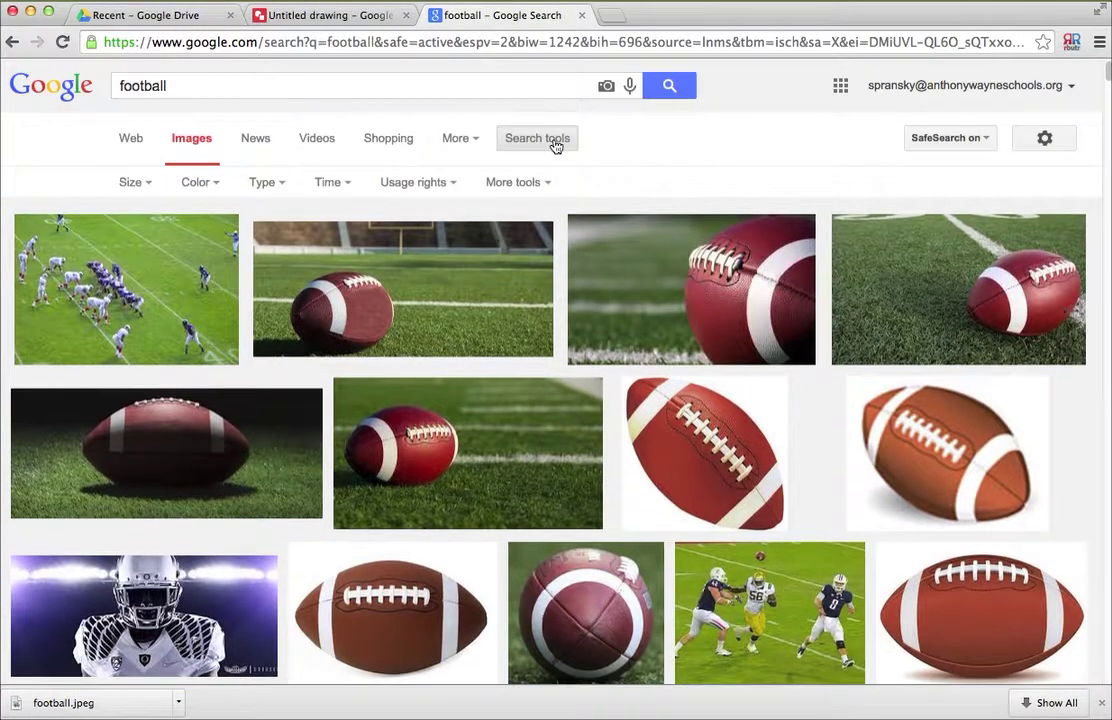
left_click(428, 184)
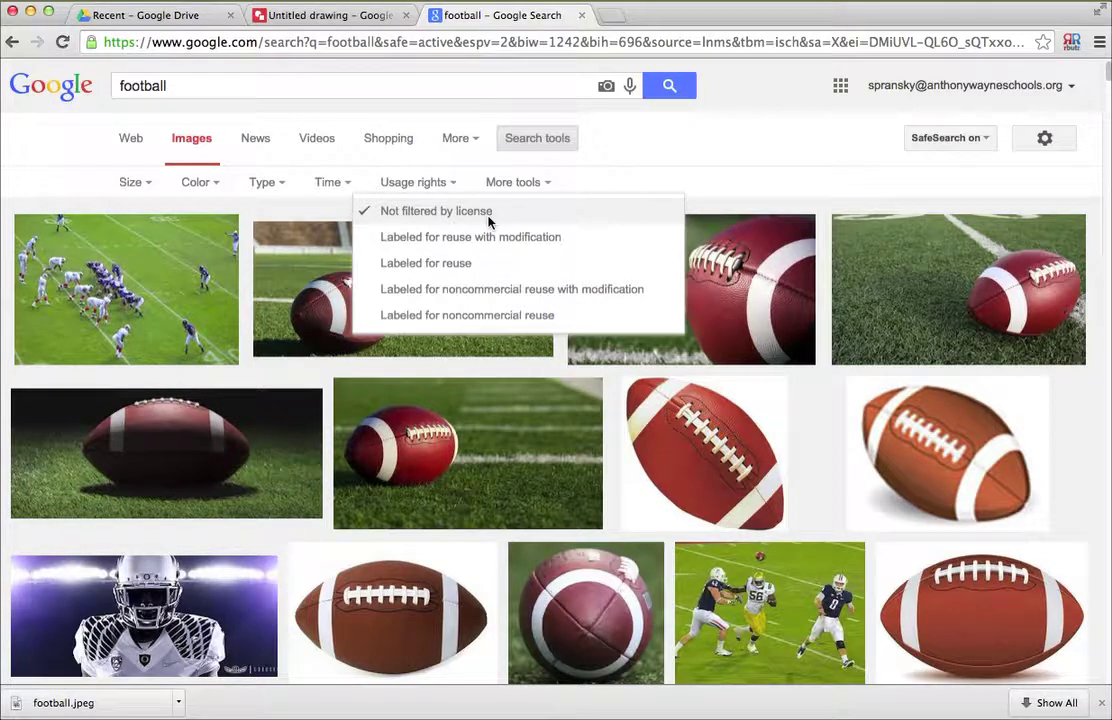
left_click(456, 264)
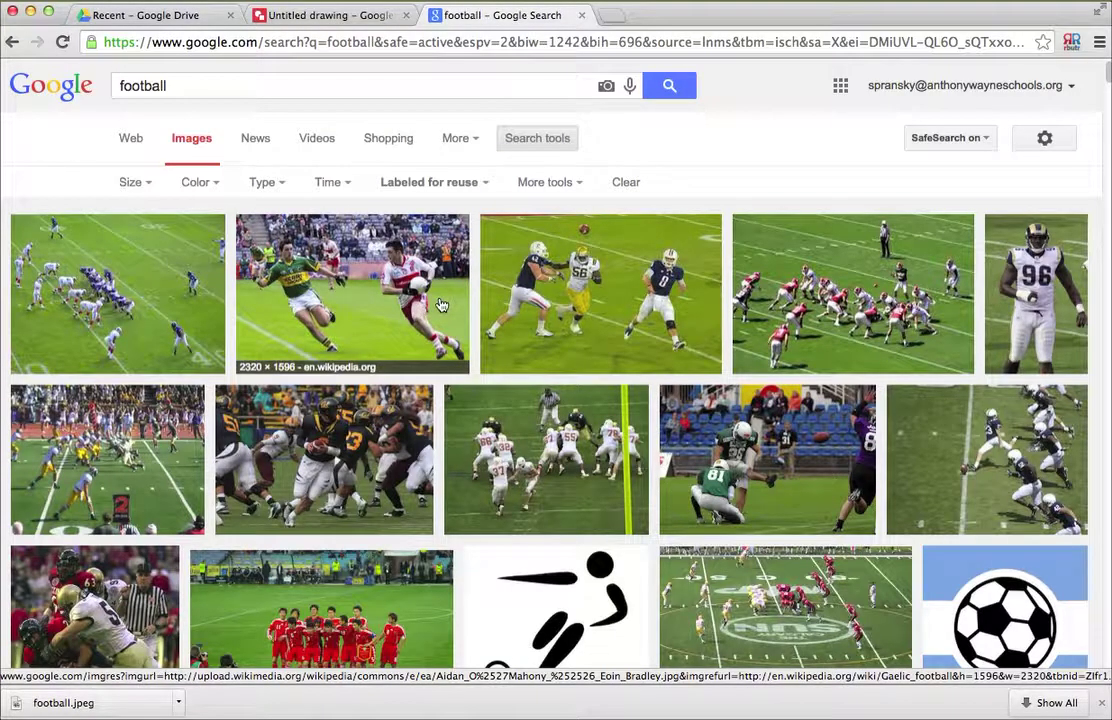
scroll(442, 288, "down", 1)
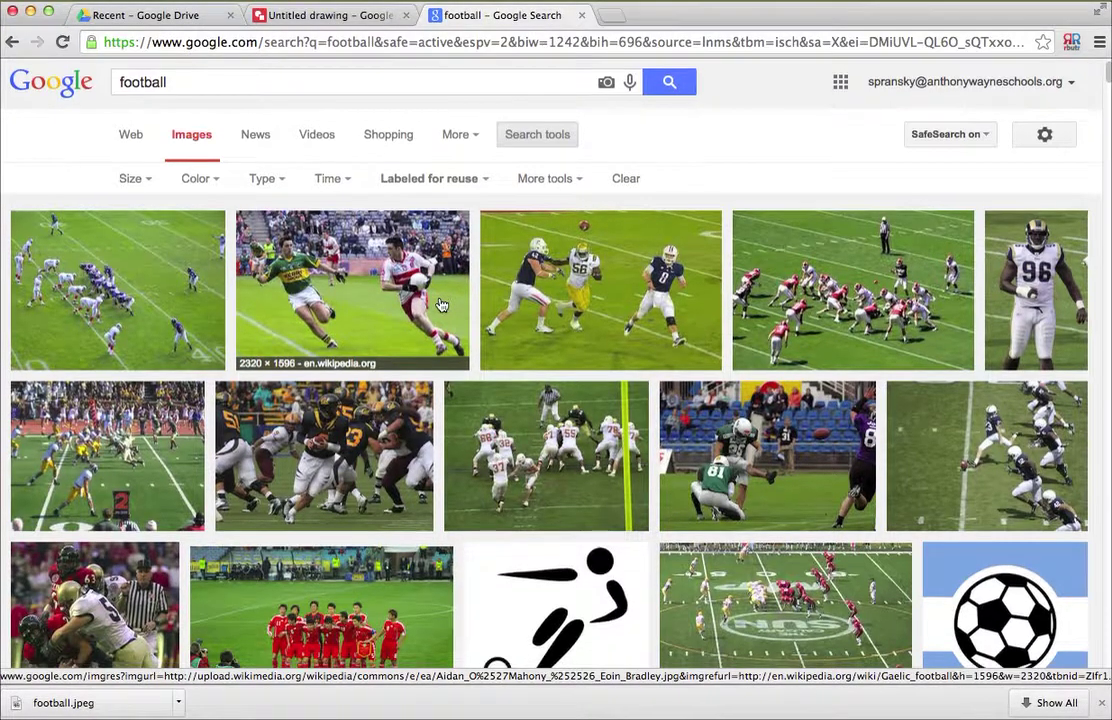
- Try the usage rights filters "Labeled for noncommercial reuse with modification" and "Labeled for noncommercial reuse" on the football images
left_click(462, 182)
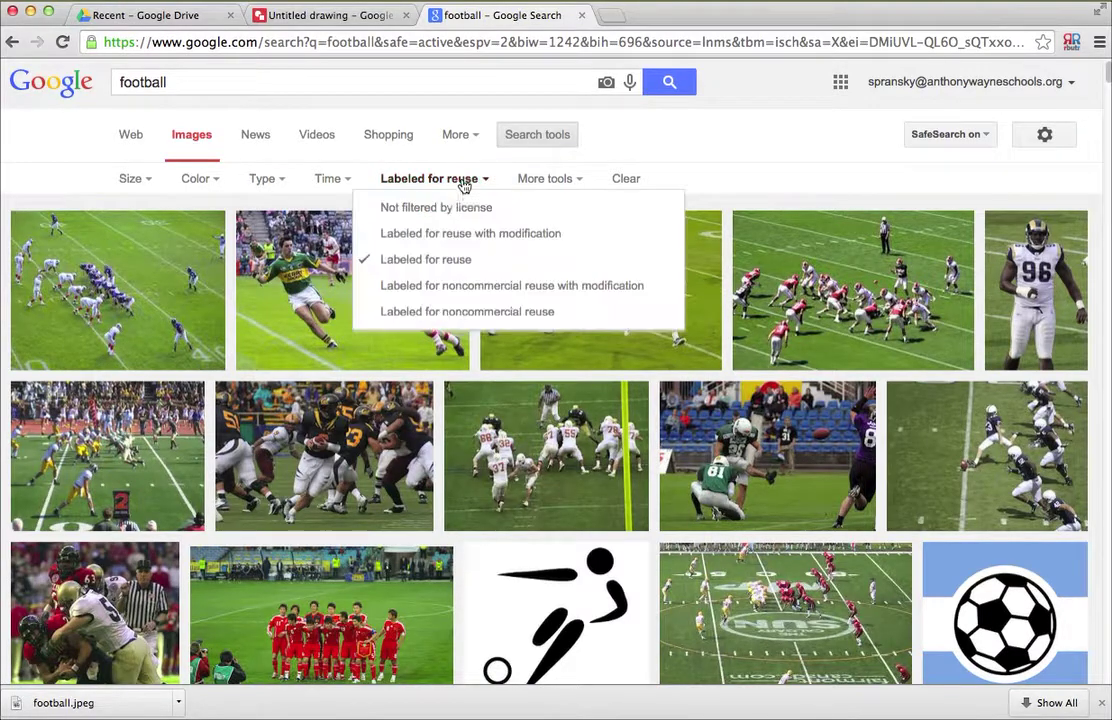
left_click(455, 292)
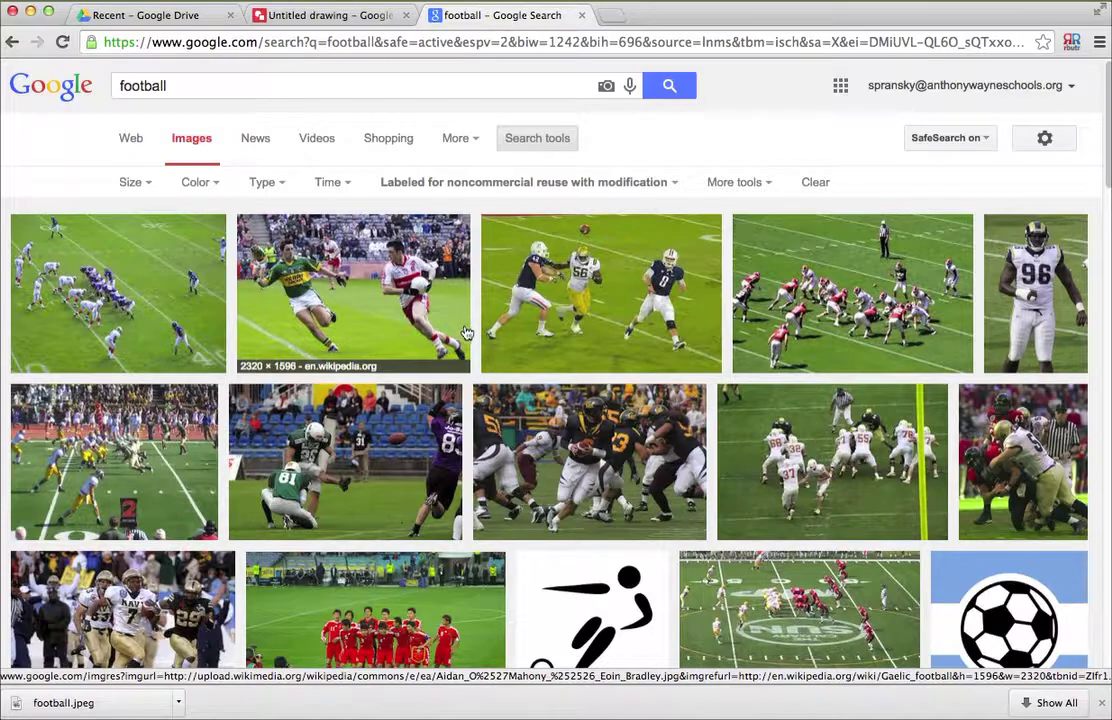
left_click(395, 180)
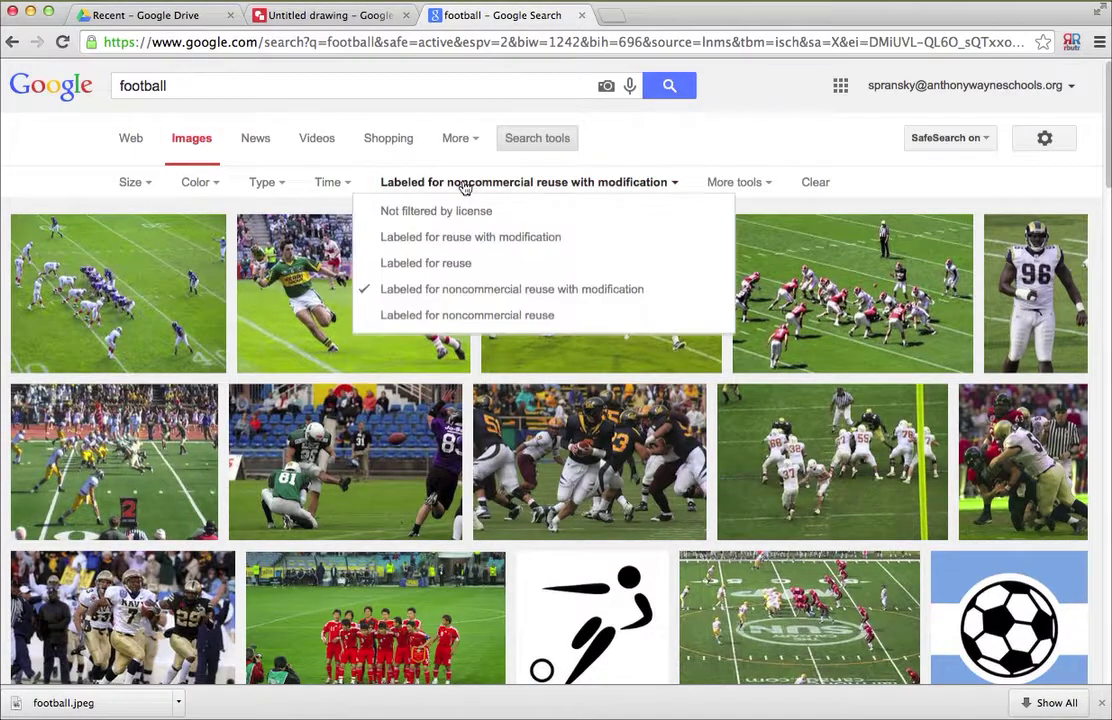
left_click(465, 316)
scroll(468, 338, "down", 2)
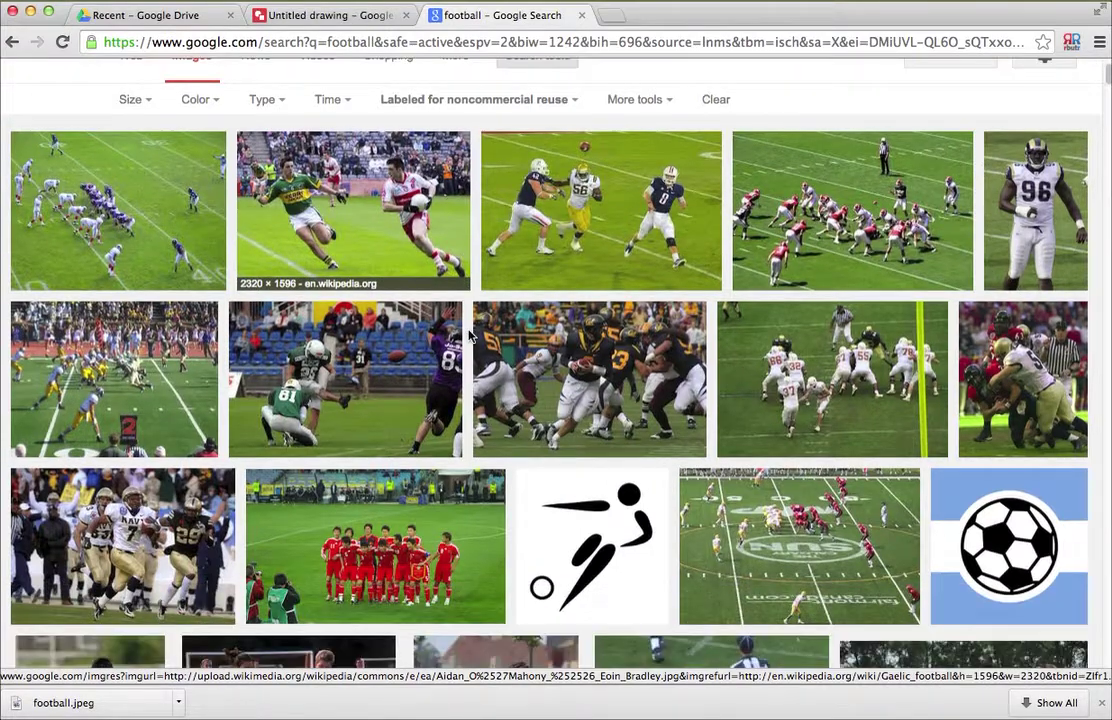
scroll(468, 338, "up", 2)
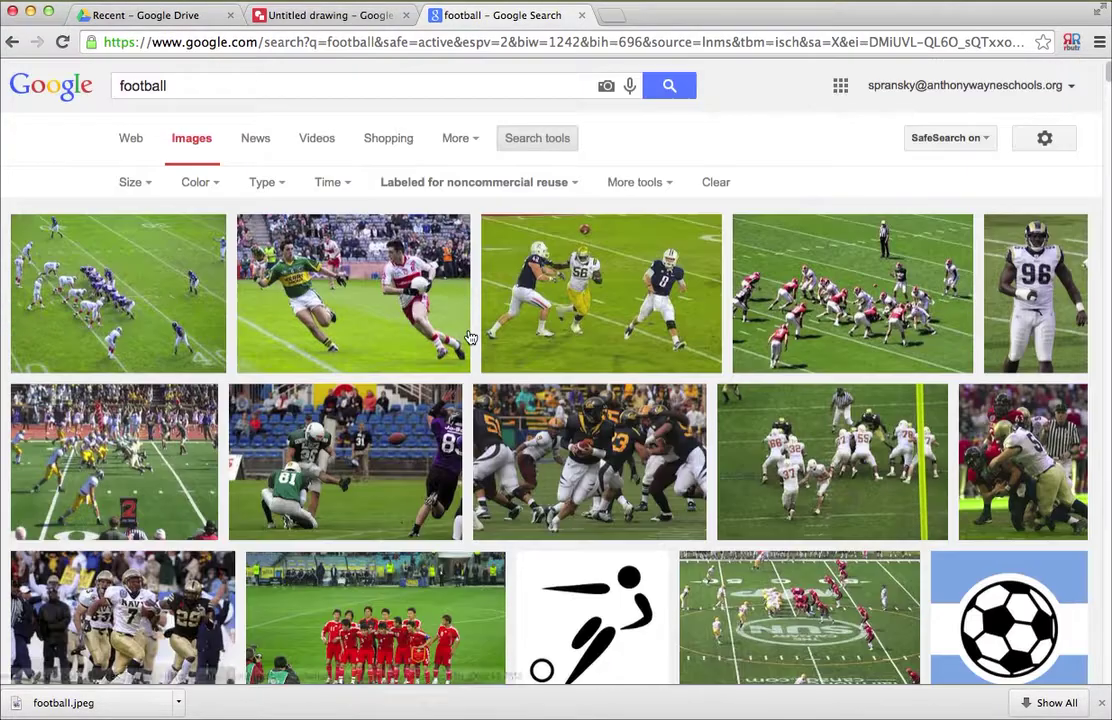
- Return the usage rights filter to "Labeled for reuse" and reset it to "Not filtered by license"
left_click(464, 186)
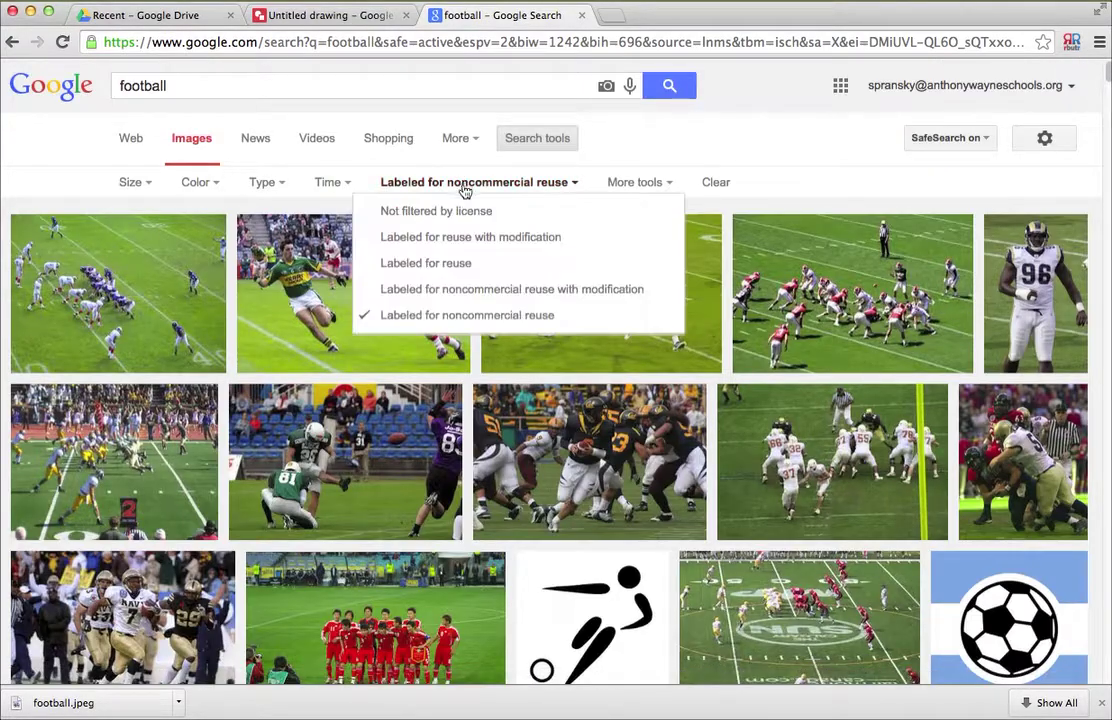
left_click(450, 265)
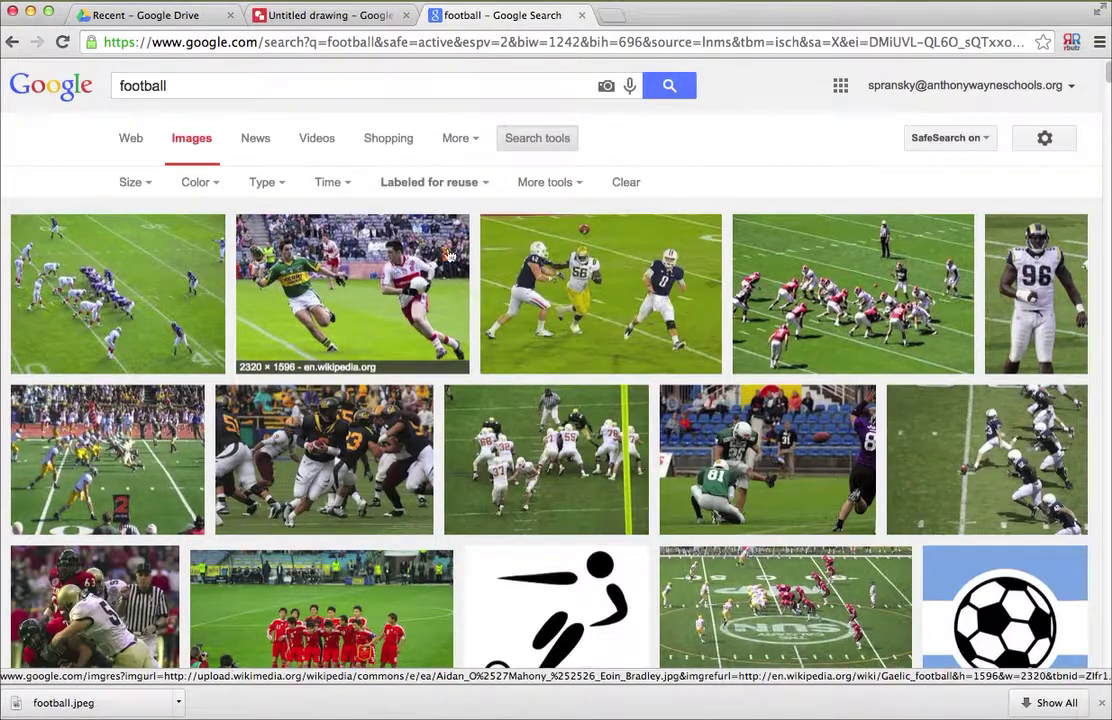
left_click(451, 186)
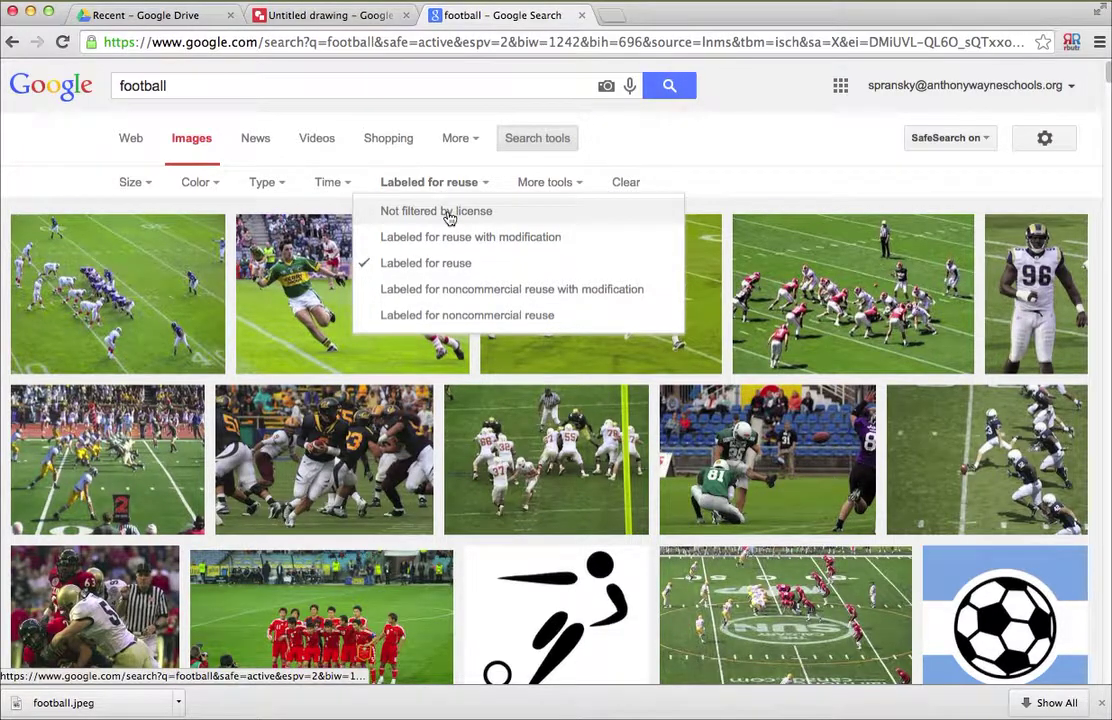
left_click(449, 218)
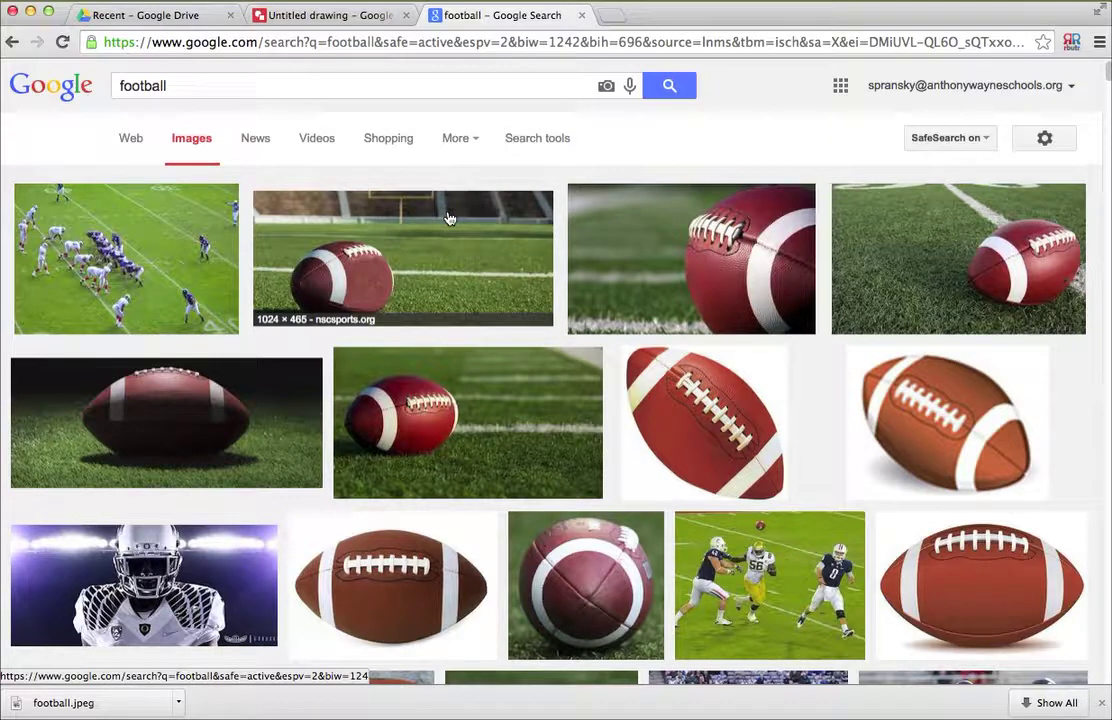
- Show the search tools again and look at the available time range options without choosing one
left_click(544, 141)
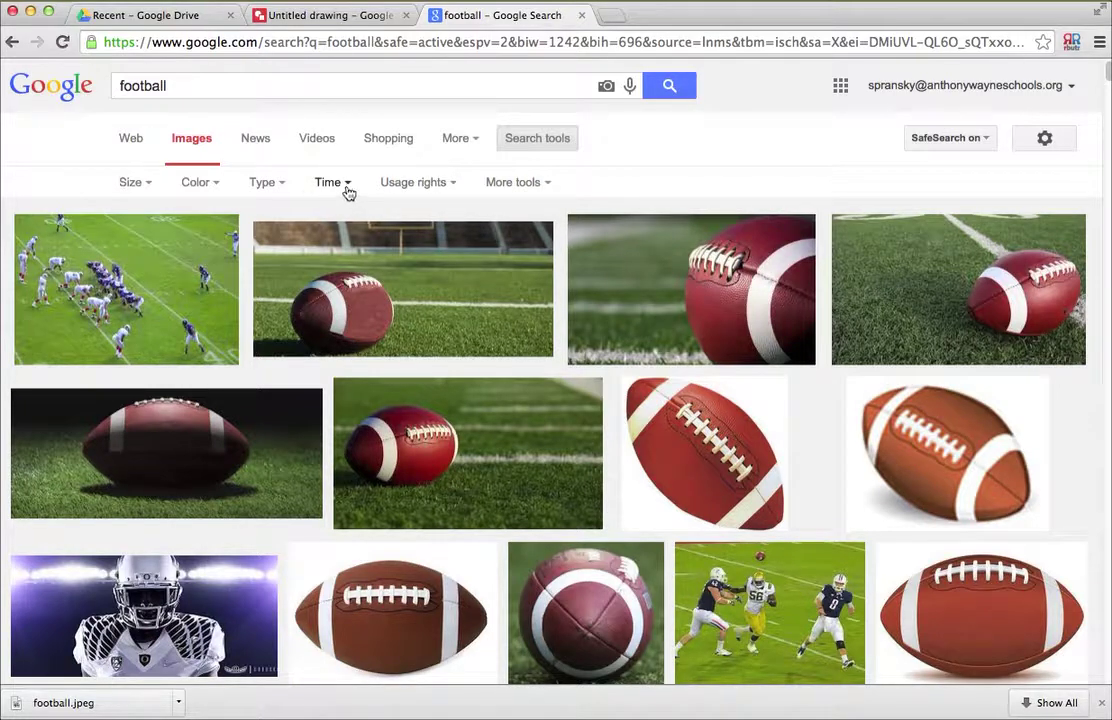
left_click(347, 186)
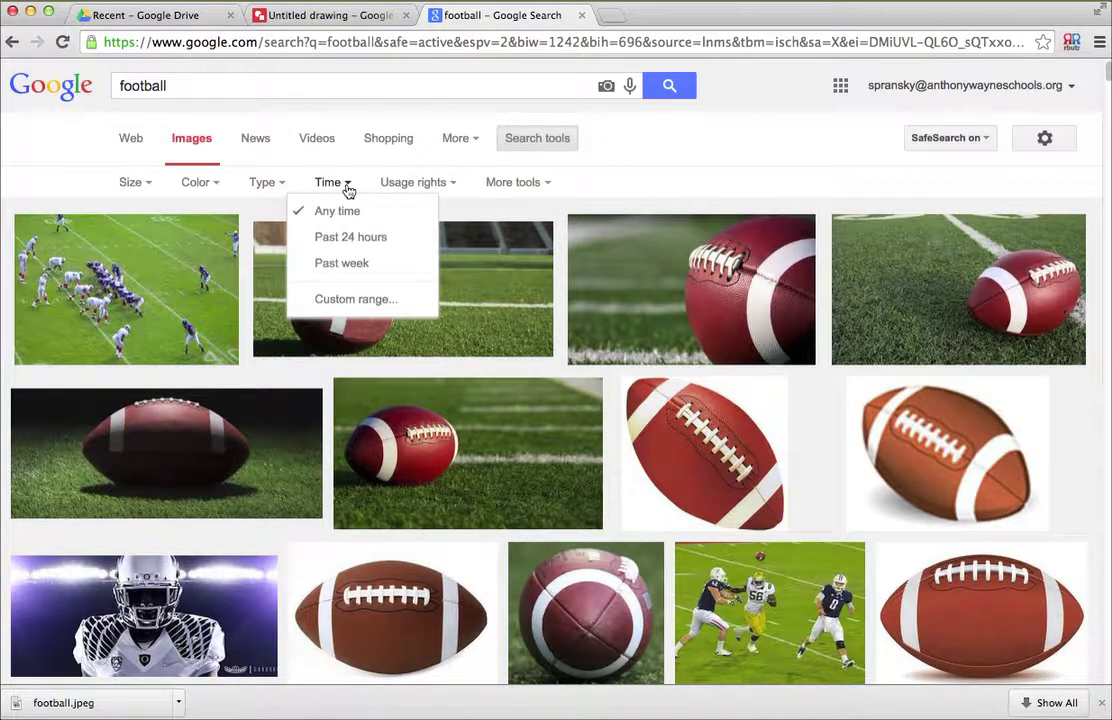
left_click(347, 186)
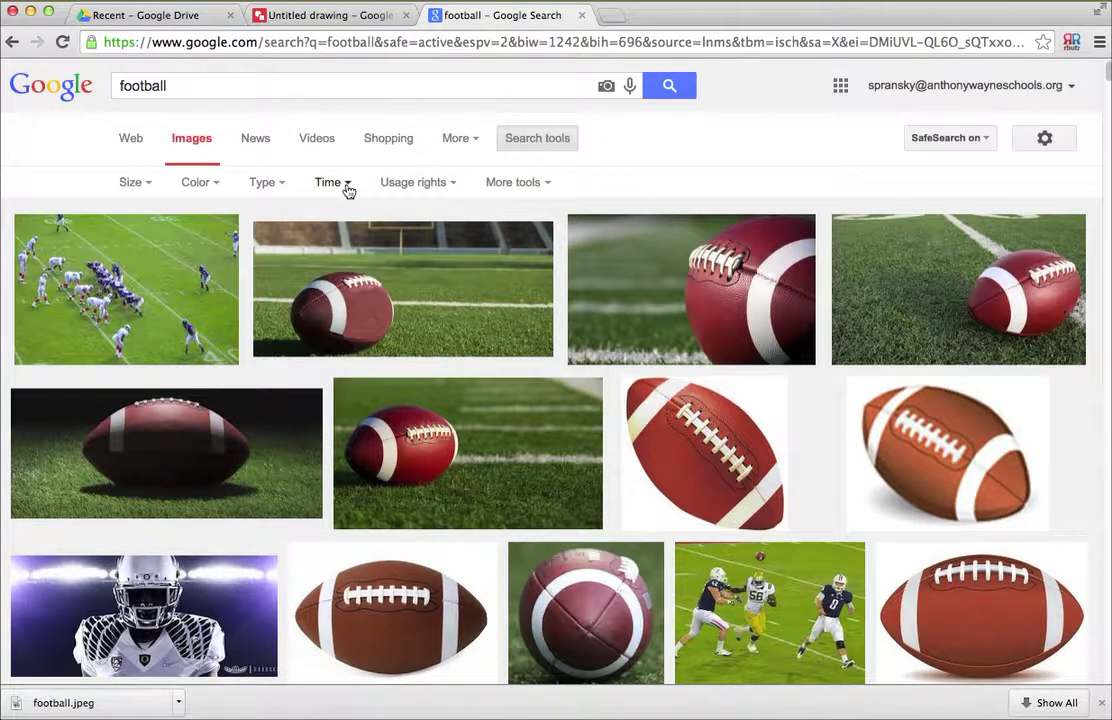
- Filter the football images by type, trying Face and Photo in turn
left_click(281, 190)
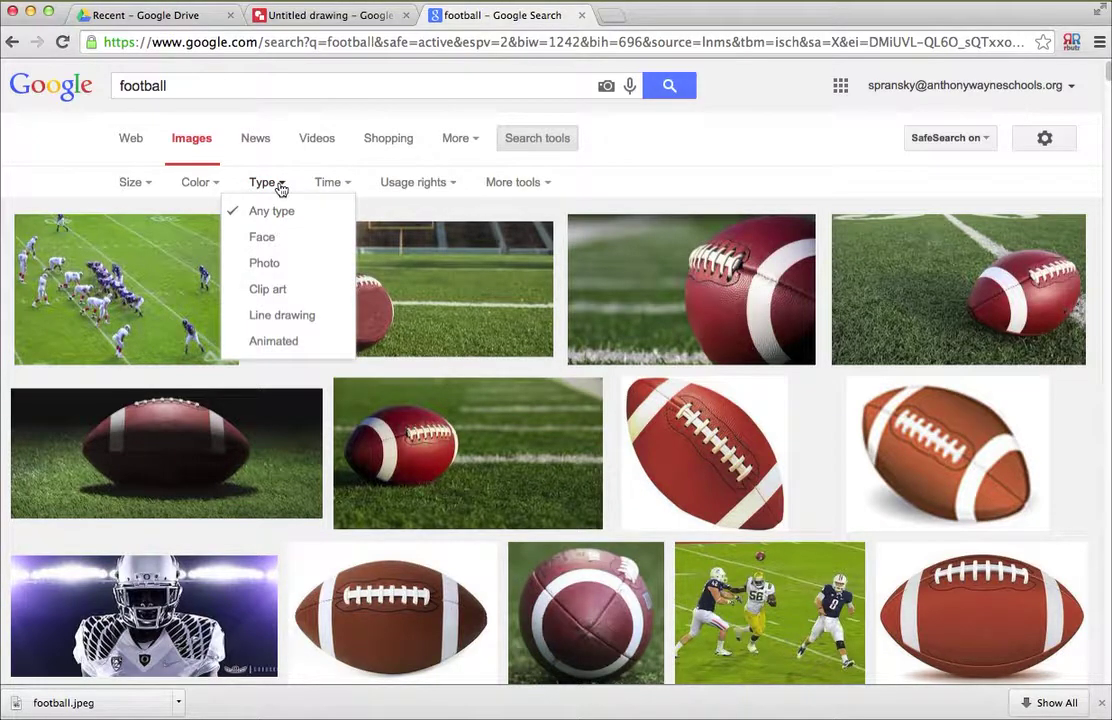
left_click(262, 237)
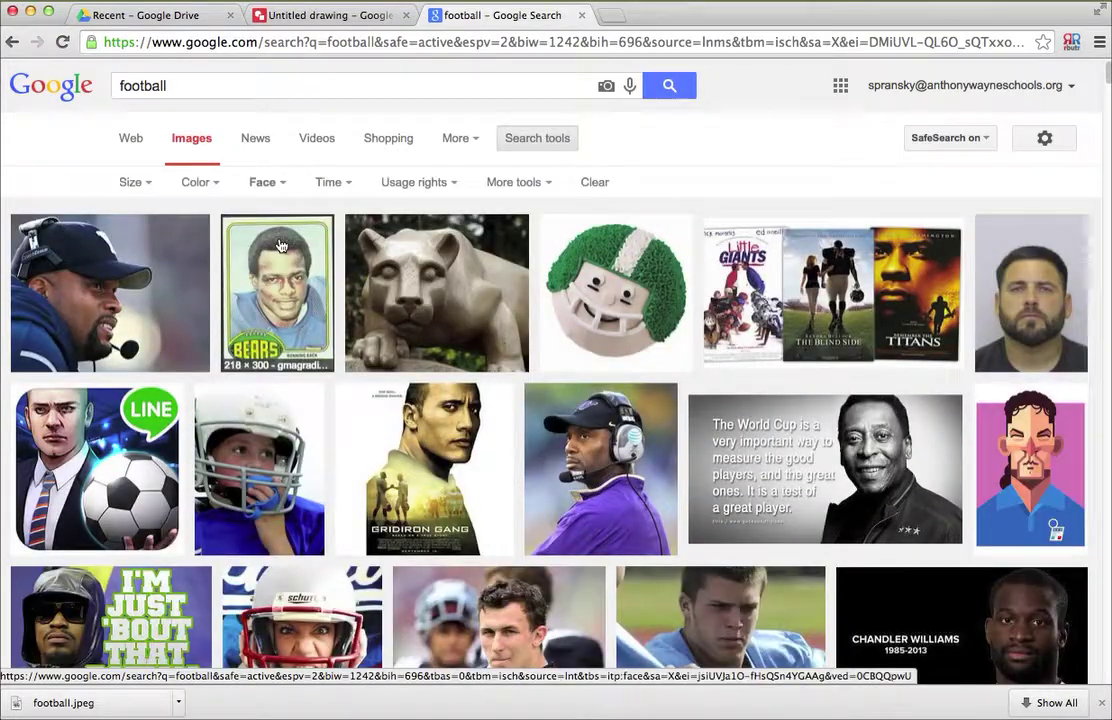
left_click(272, 182)
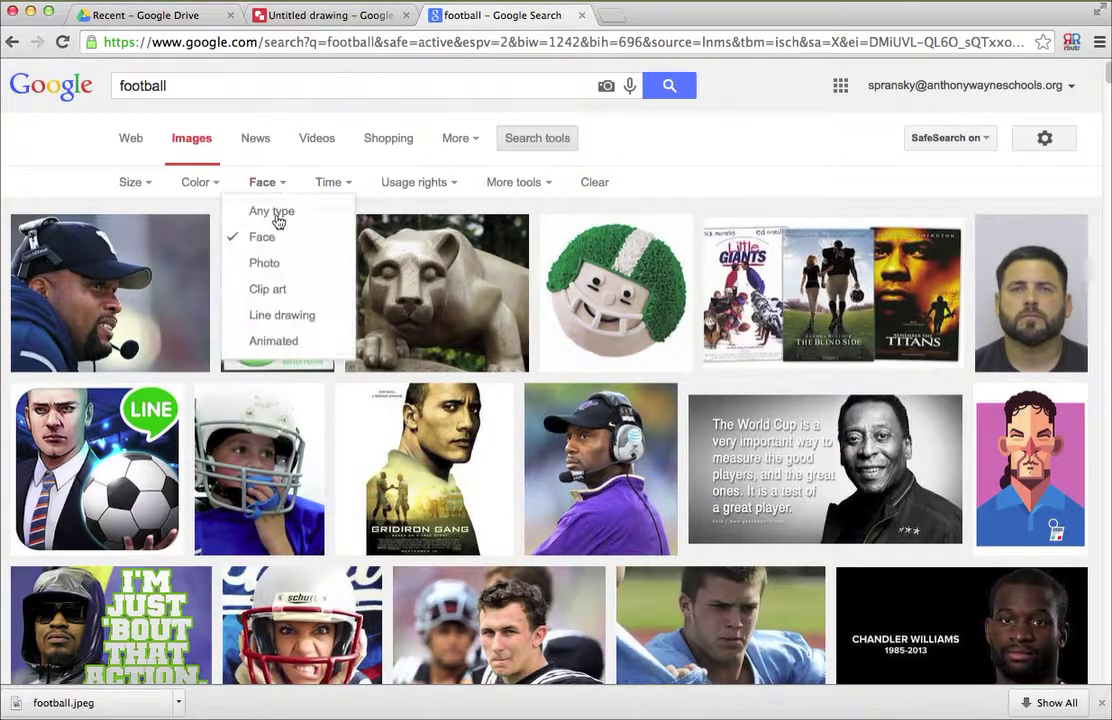
left_click(276, 268)
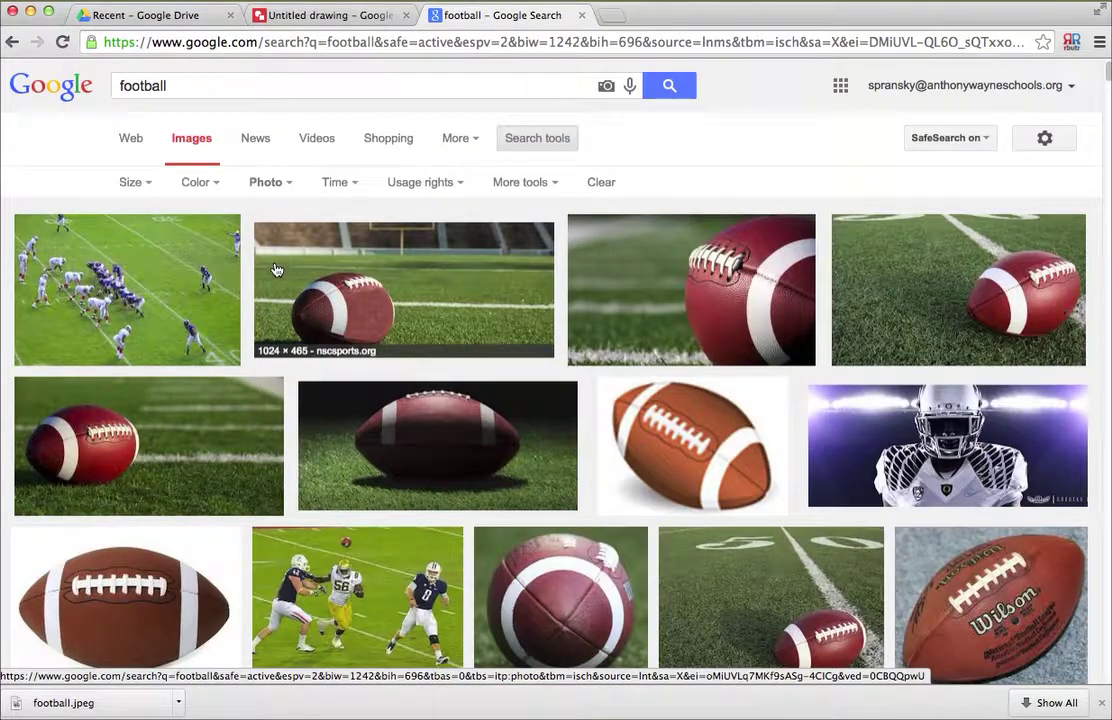
- Set the image type filter for the football results to Clip art
left_click(274, 184)
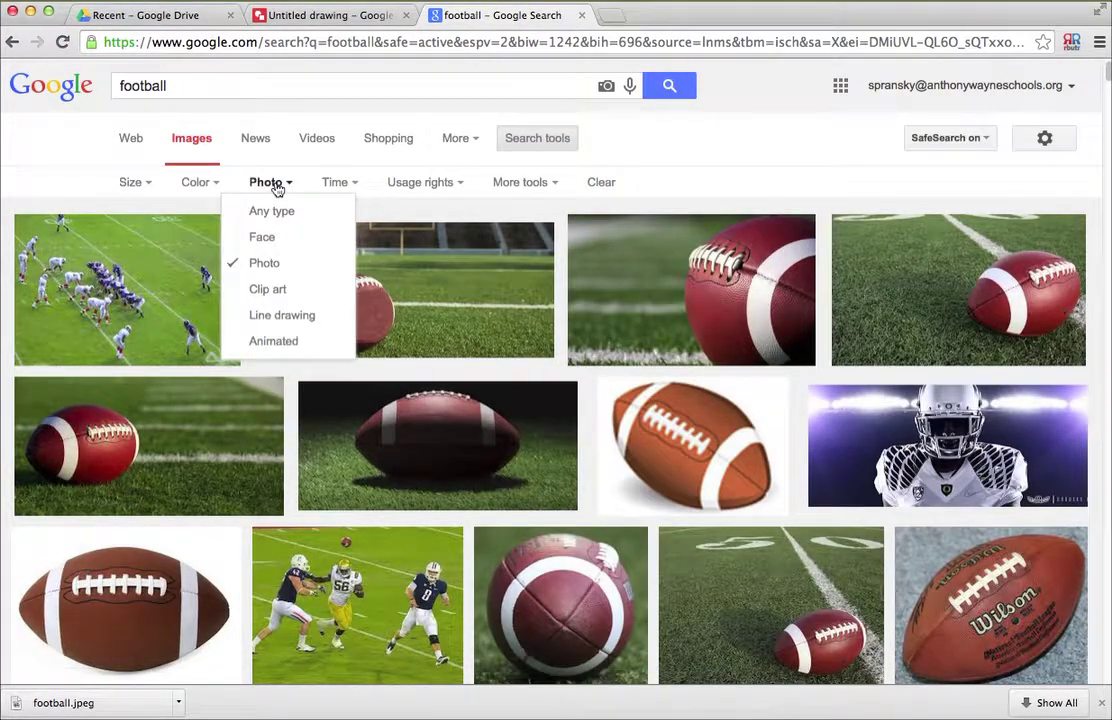
left_click(267, 289)
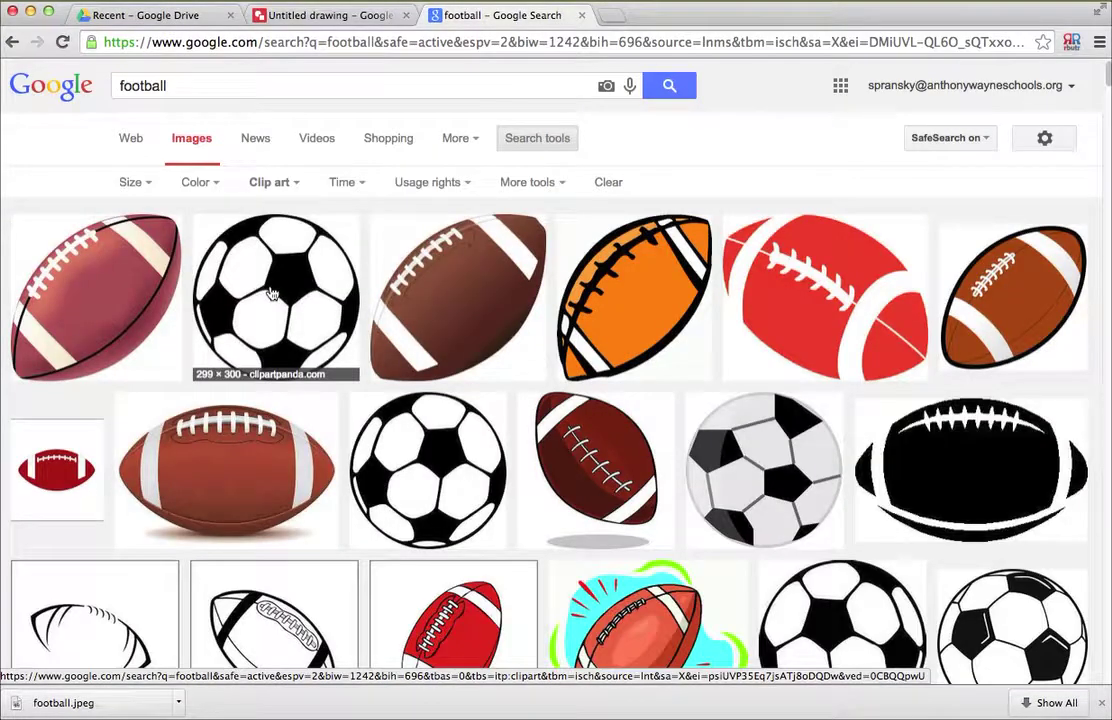
- Change the image type filter for the football results to Line drawing and from there to Animated
left_click(283, 185)
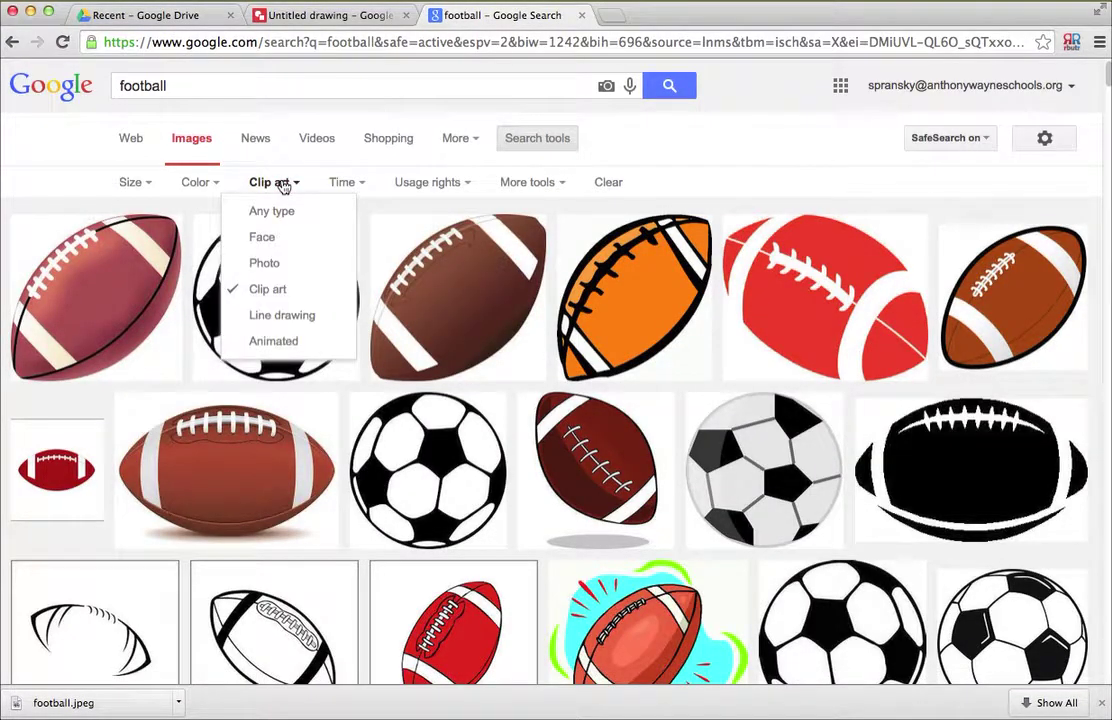
left_click(283, 316)
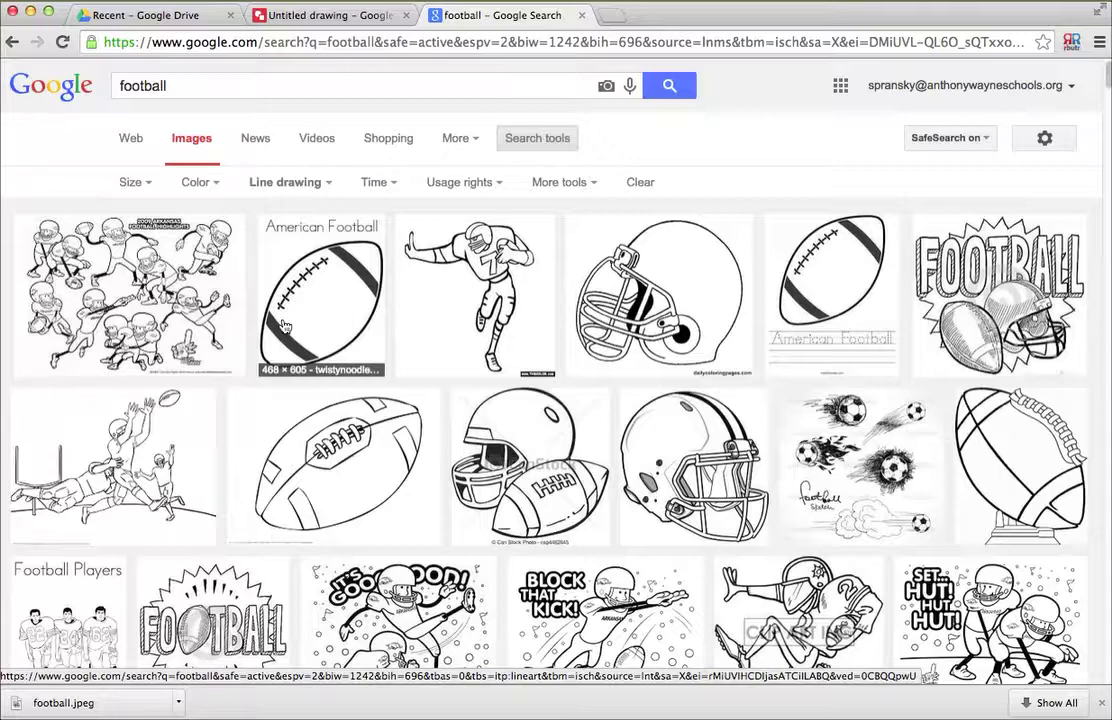
left_click(326, 183)
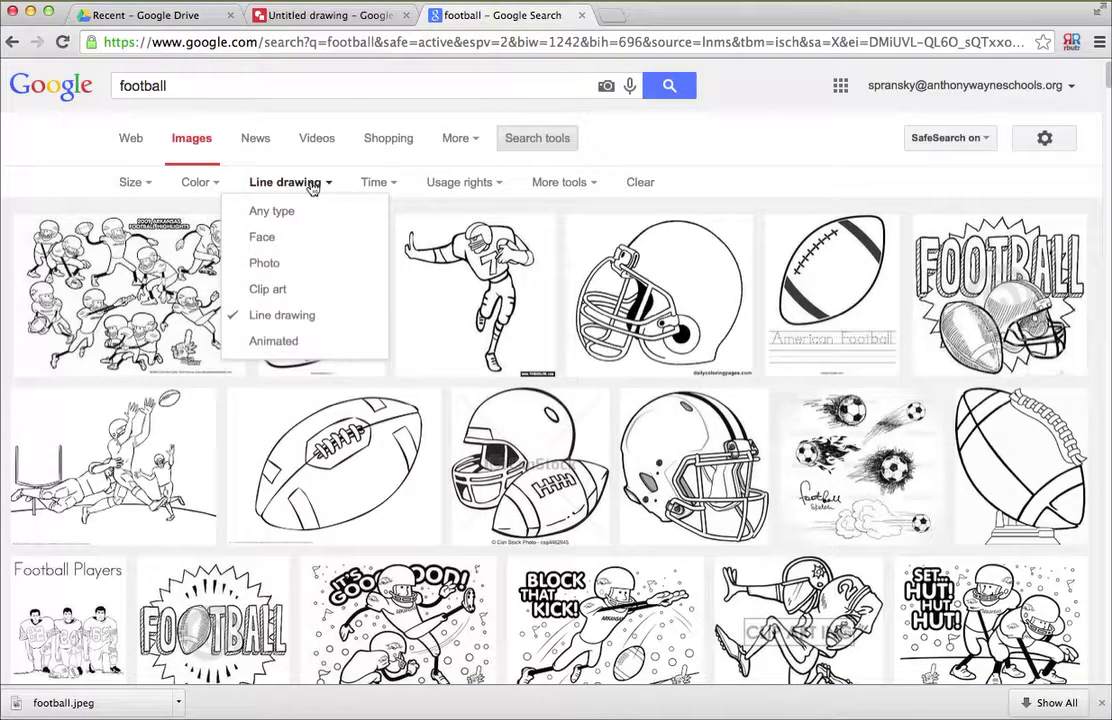
left_click(307, 346)
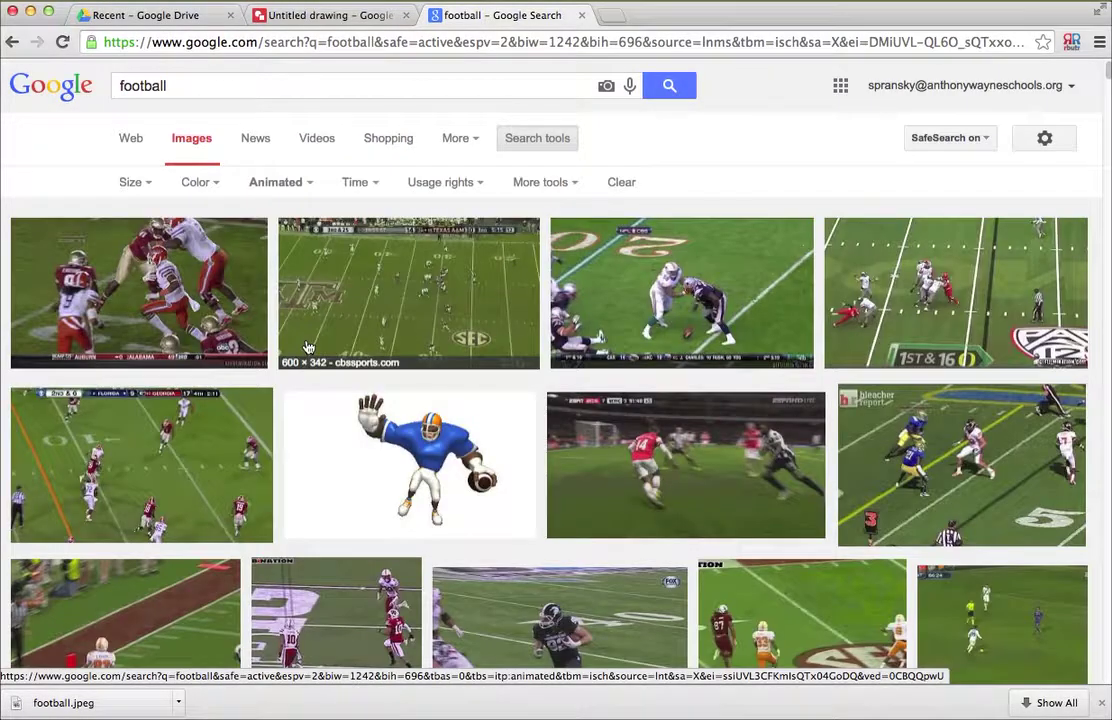
- Preview the animated blue-shirted football player and copy it into the untitled drawing, placed in the upper left part of the canvas
left_click(433, 454)
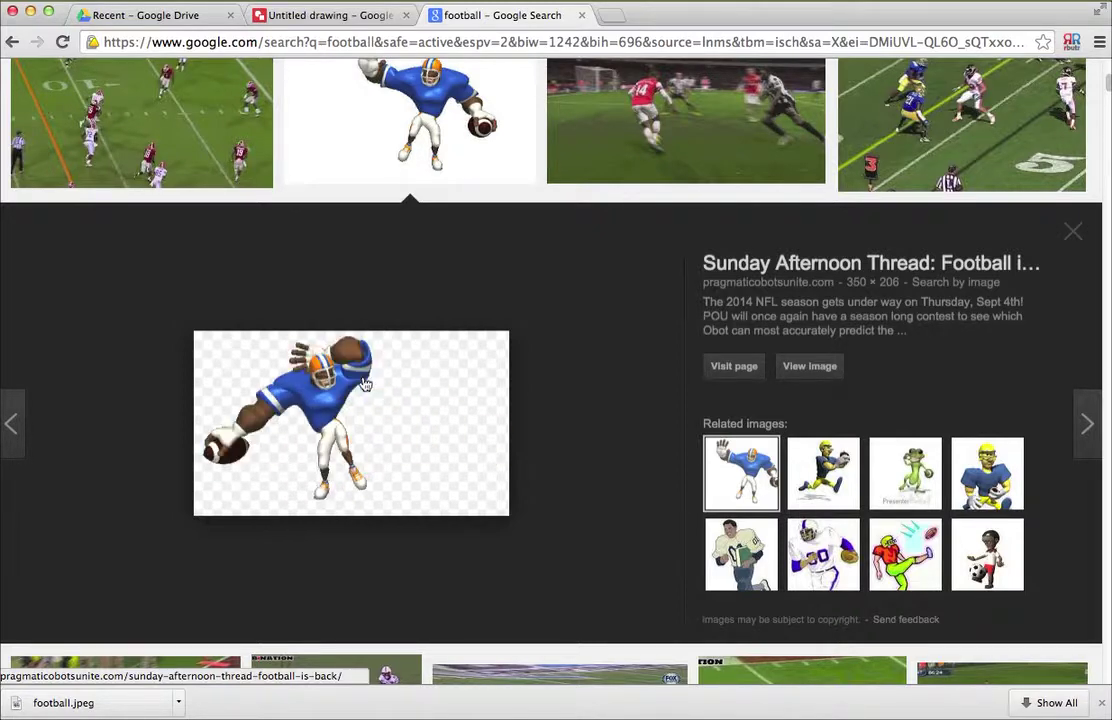
mouse_move(363, 400)
left_mouse_down()
mouse_move(236, 434)
mouse_move(250, 432)
mouse_move(265, 275)
mouse_move(300, 110)
mouse_move(325, 15)
mouse_move(340, 5)
mouse_move(365, 193)
mouse_move(355, 231)
left_mouse_up()
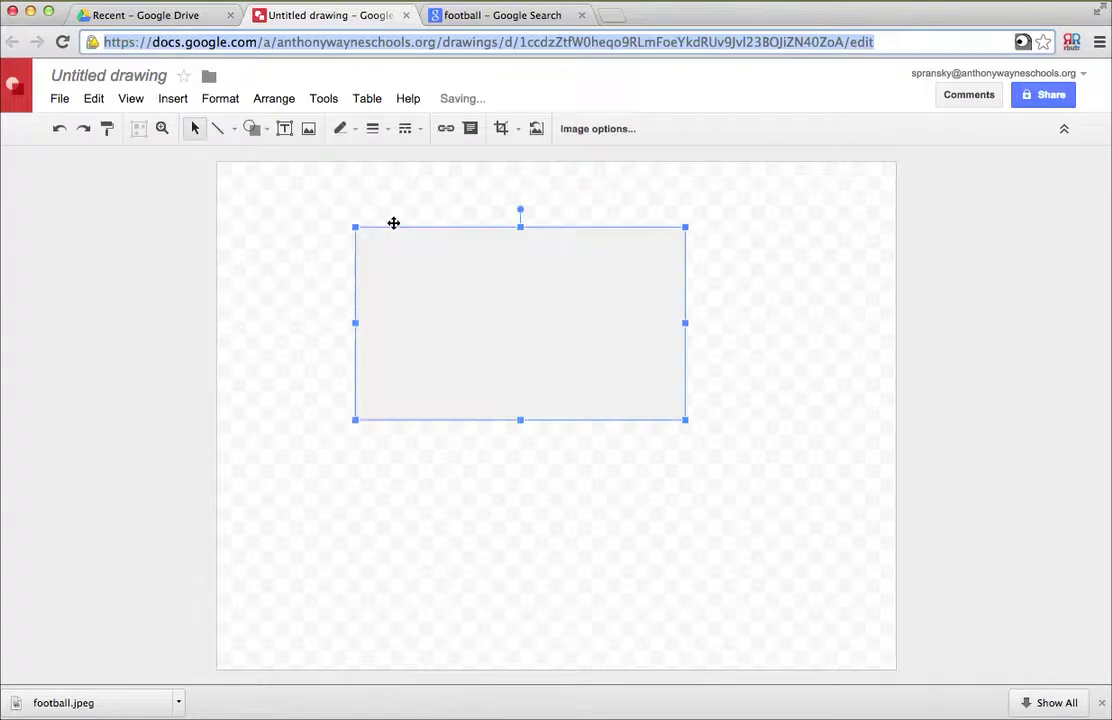
left_click_drag(526, 360, 461, 327)
- Return to the football image results and reset the image type filter to Any type
left_click(516, 16)
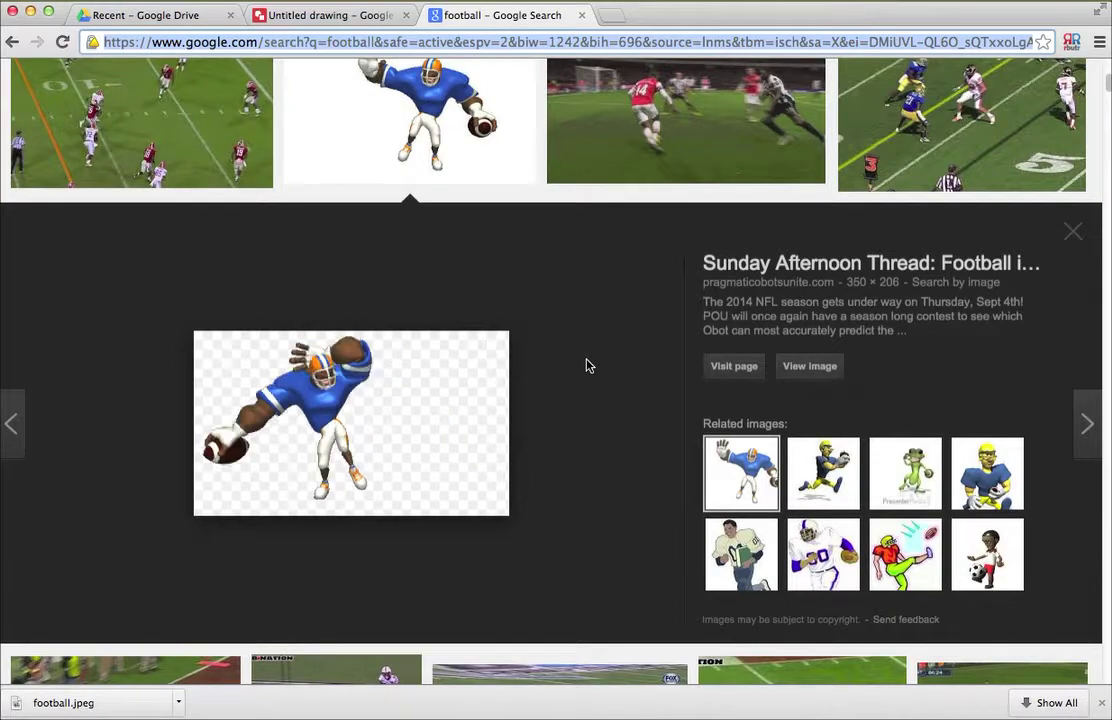
scroll(588, 368, "up", 3)
scroll(588, 368, "up", 3)
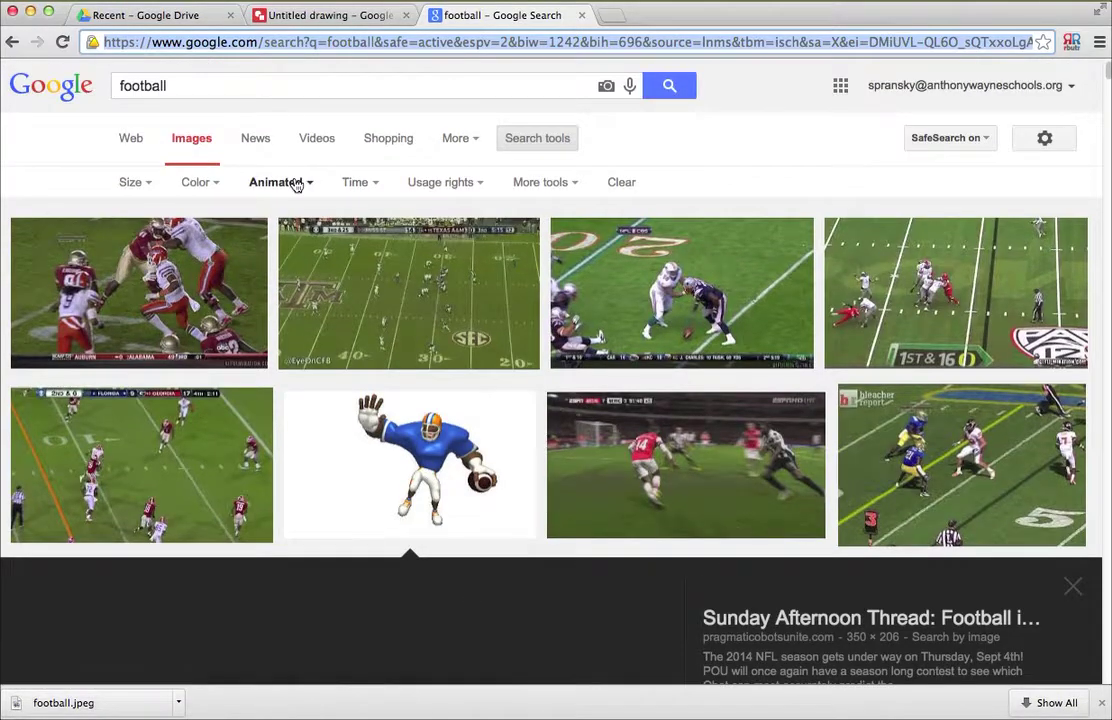
left_click(290, 183)
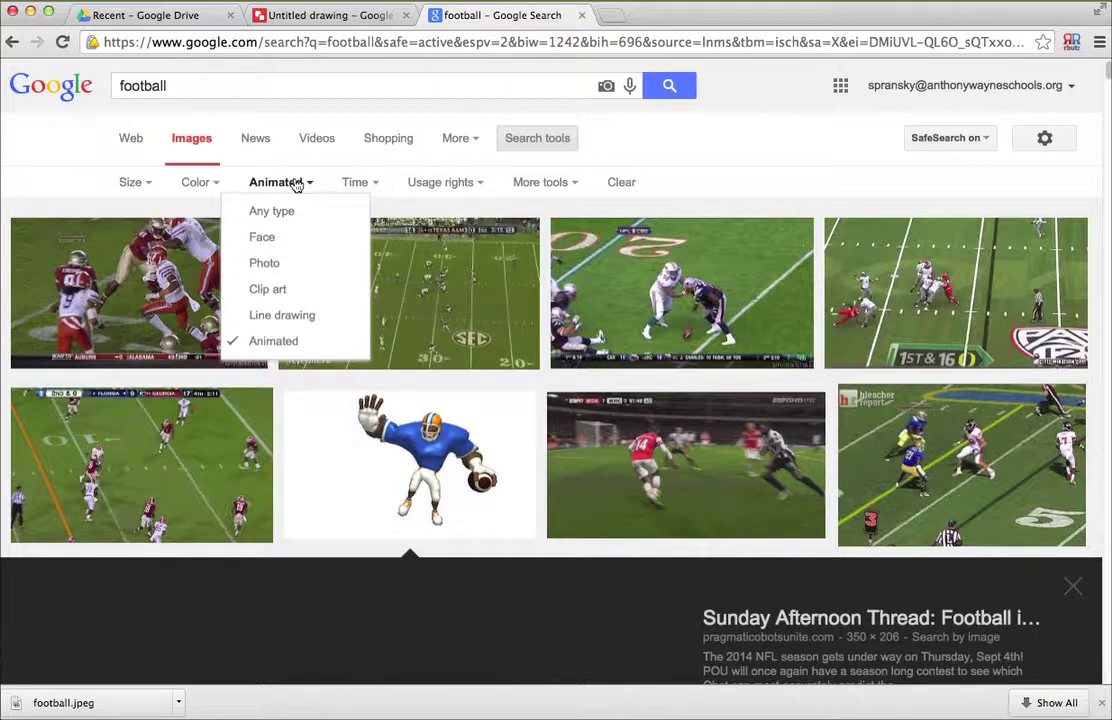
left_click(293, 212)
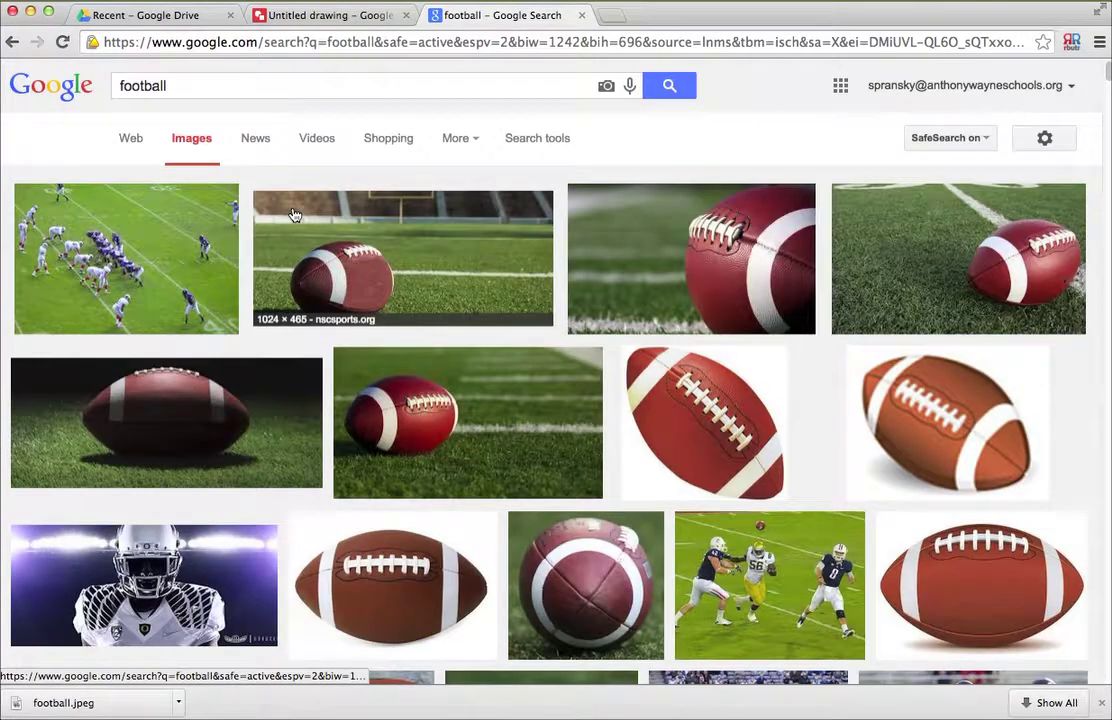
- Show the search tools again, filter the football images by the color red, and look through the red results
left_click(551, 141)
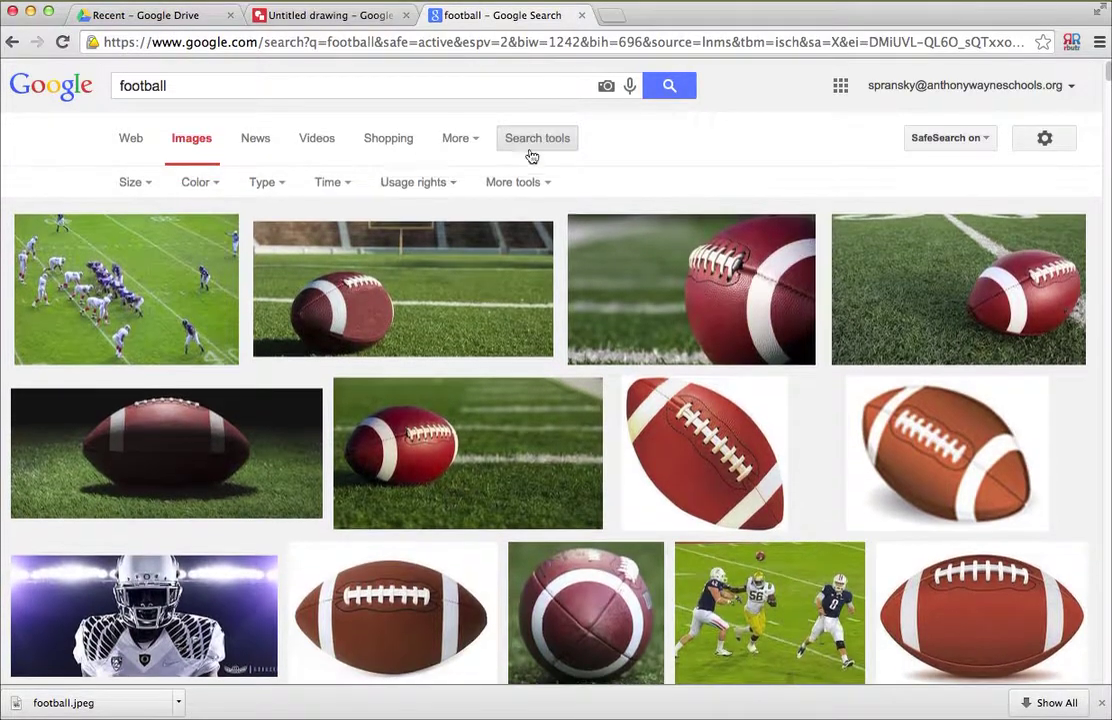
left_click(205, 184)
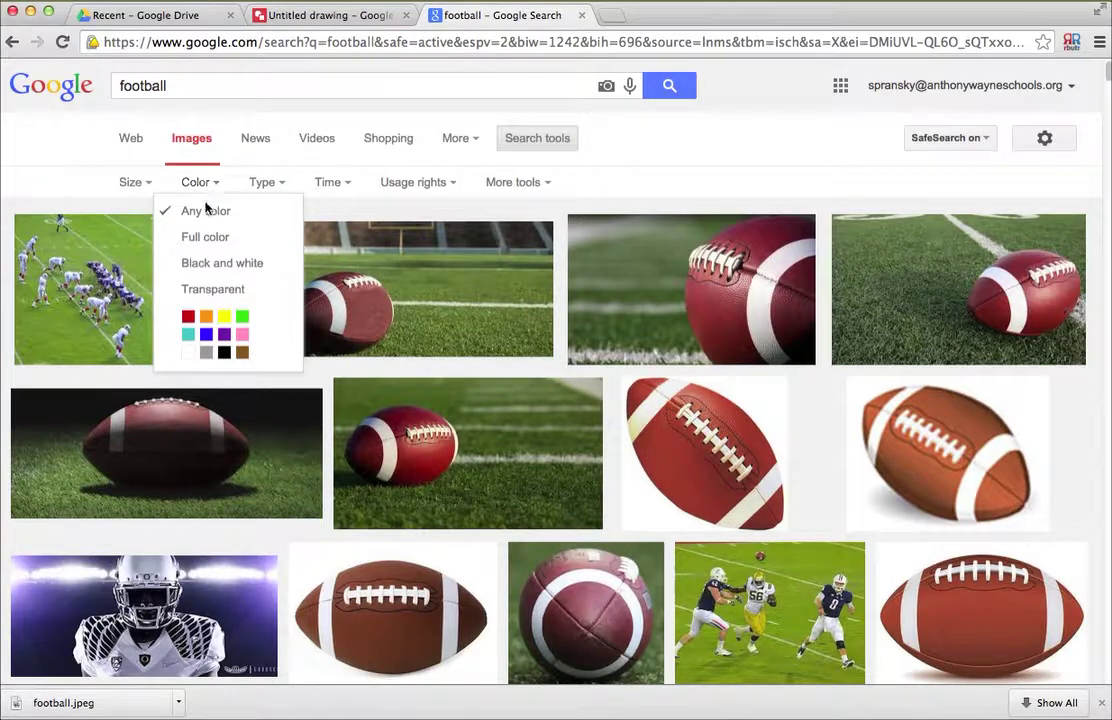
left_click(188, 318)
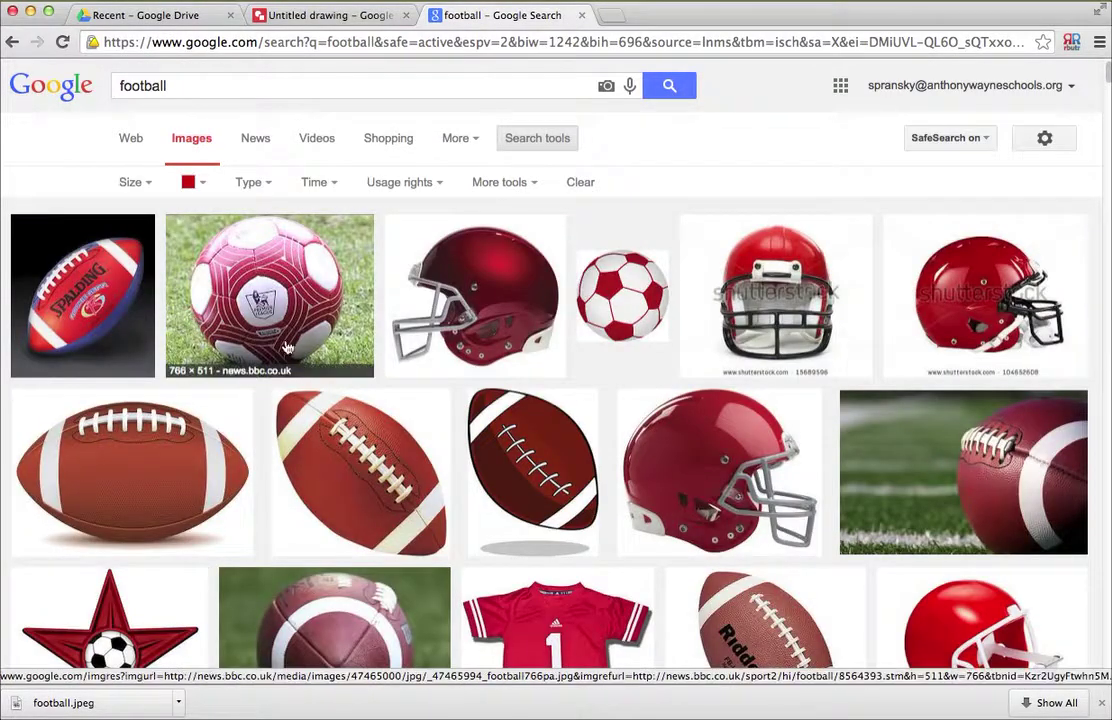
scroll(357, 358, "down", 5)
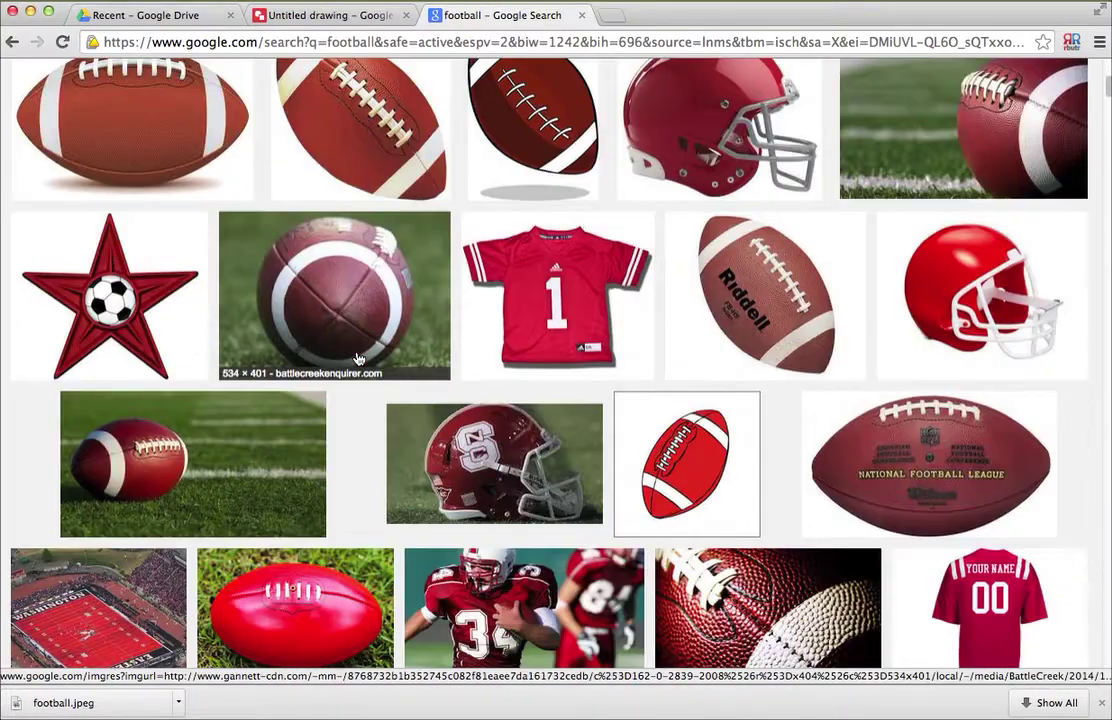
scroll(357, 358, "down", 2)
scroll(357, 358, "up", 7)
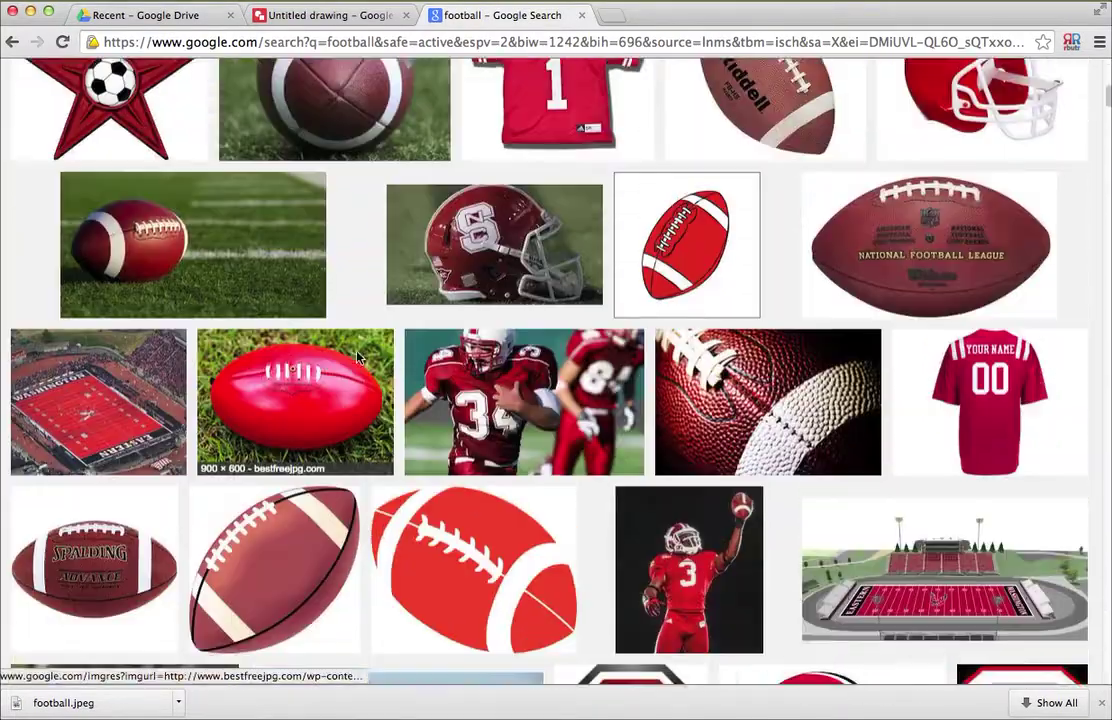
scroll(357, 358, "up", 1)
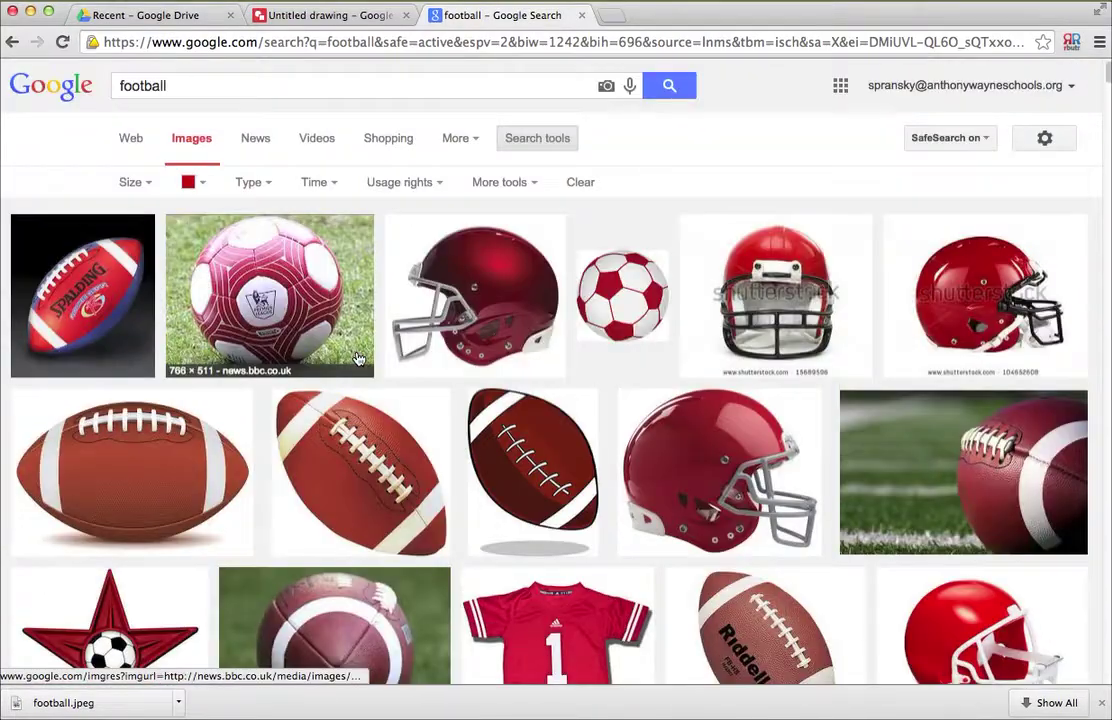
- Reset the color filter to Any color and set the size filter for the football images to Icon
left_click(204, 183)
left_click(205, 211)
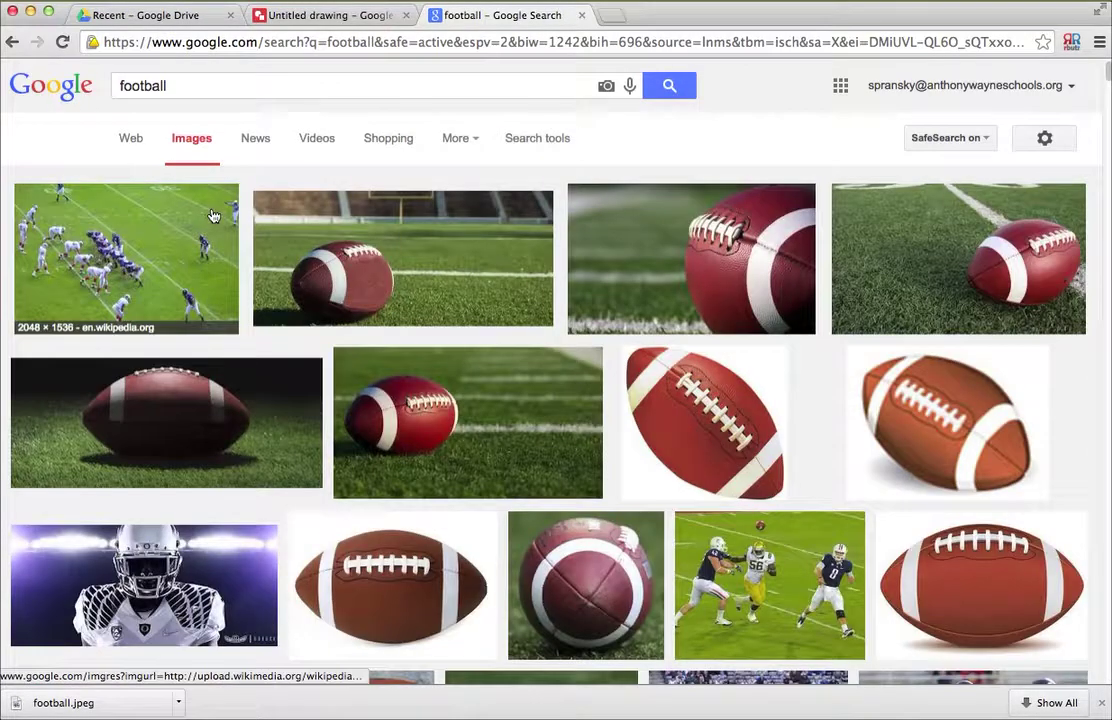
left_click(532, 140)
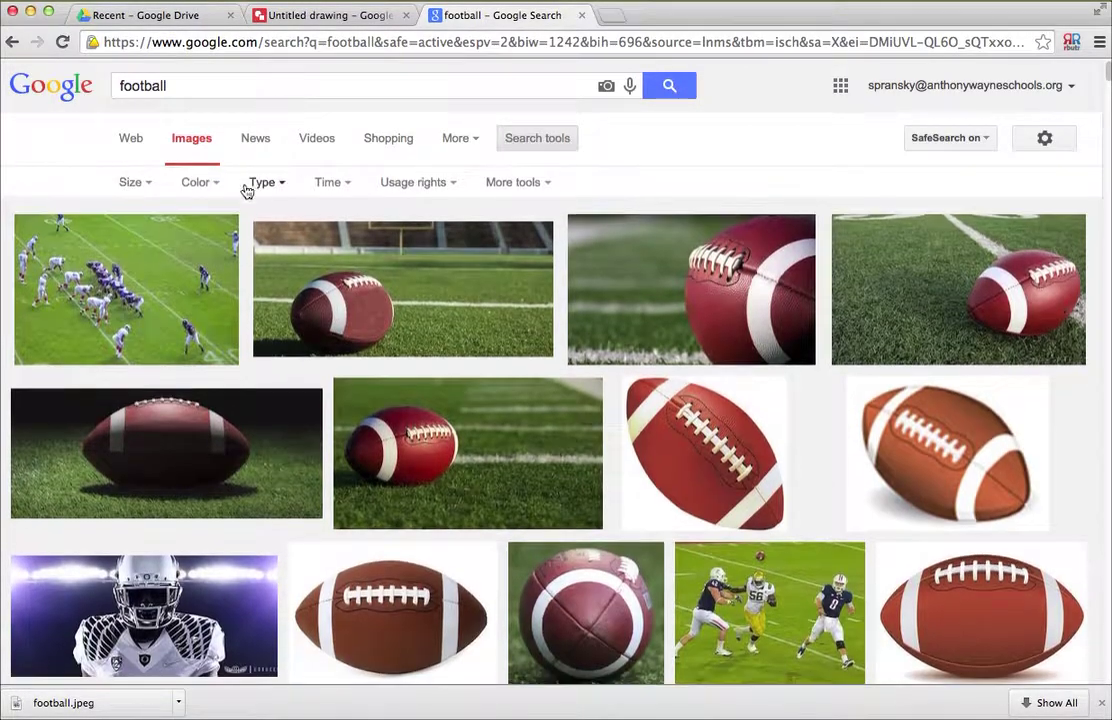
left_click(148, 185)
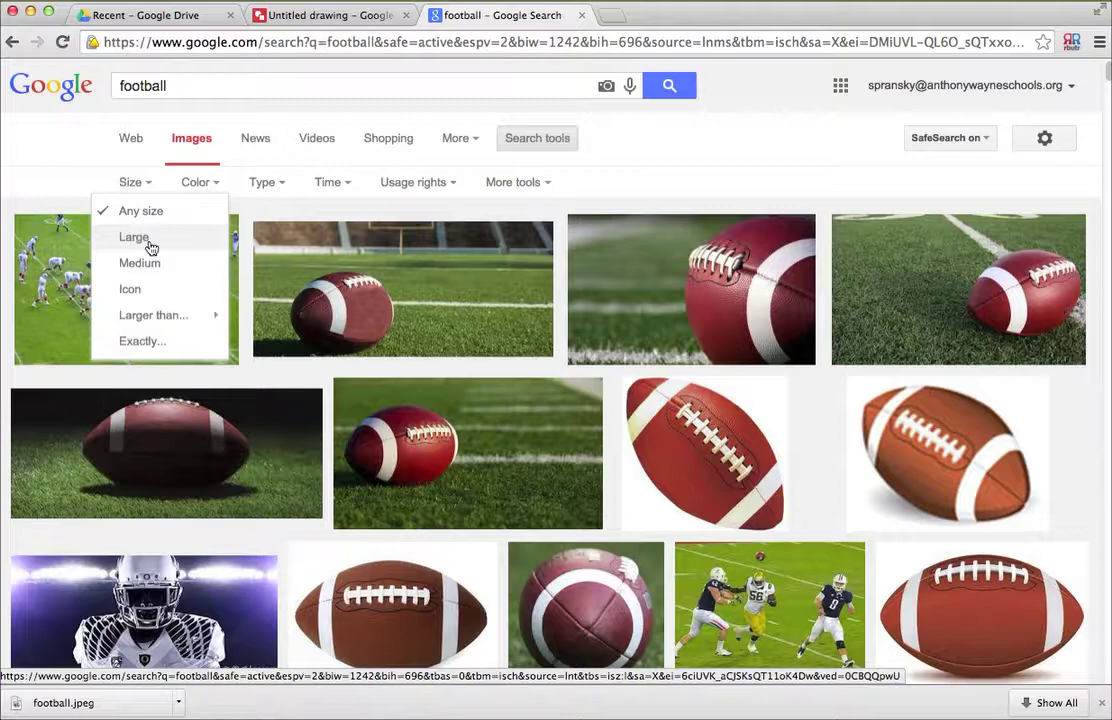
left_click(146, 288)
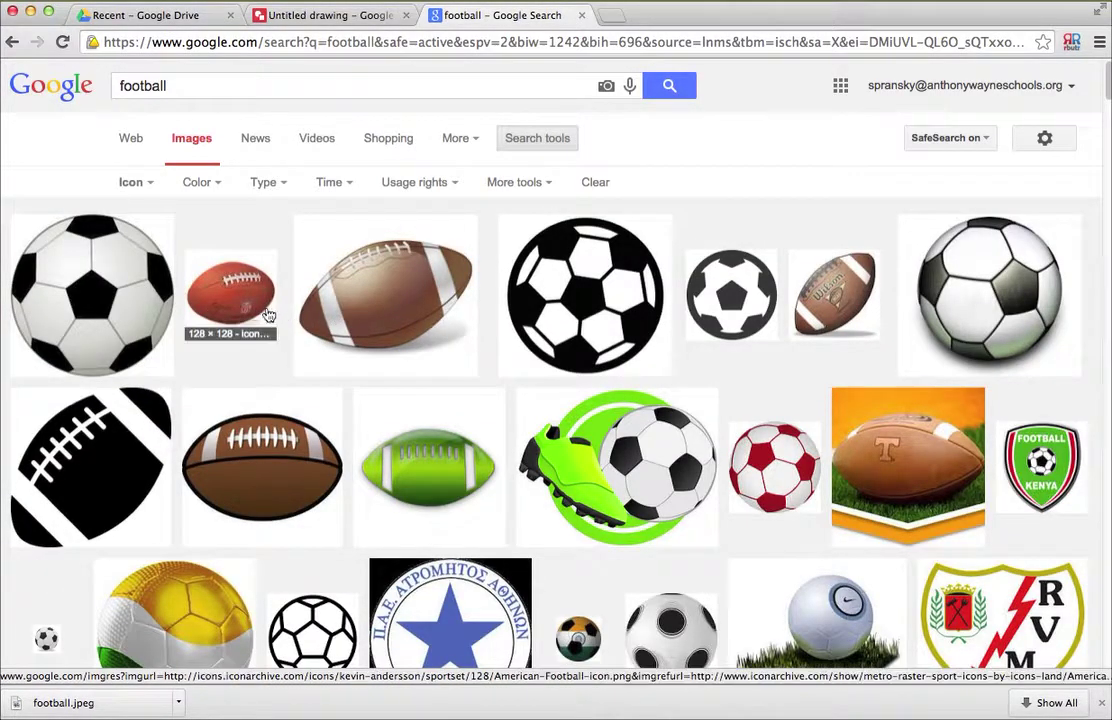
- Copy the small red football icon into the untitled drawing, enlarge it, and shrink it again into the canvas's lower left corner
mouse_move(248, 303)
left_mouse_down()
mouse_move(221, 261)
mouse_move(293, 295)
mouse_move(250, 275)
mouse_move(300, 112)
mouse_move(300, 28)
mouse_move(333, 13)
mouse_move(477, 276)
mouse_move(598, 434)
left_mouse_up()
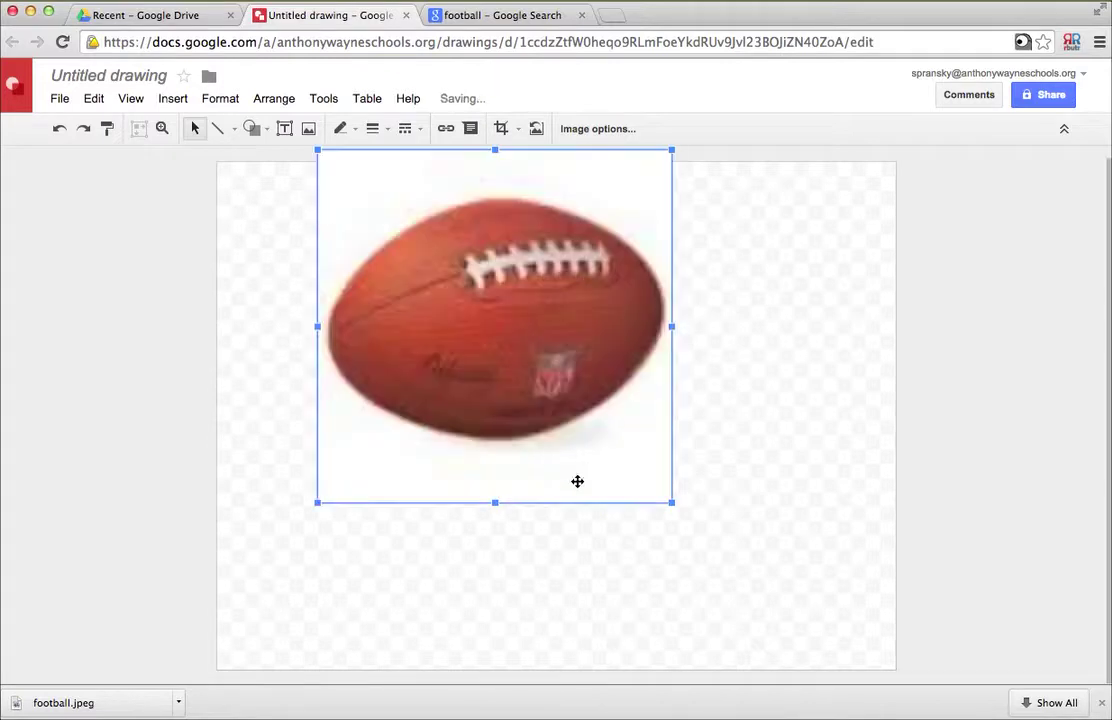
left_click_drag(671, 502, 862, 682)
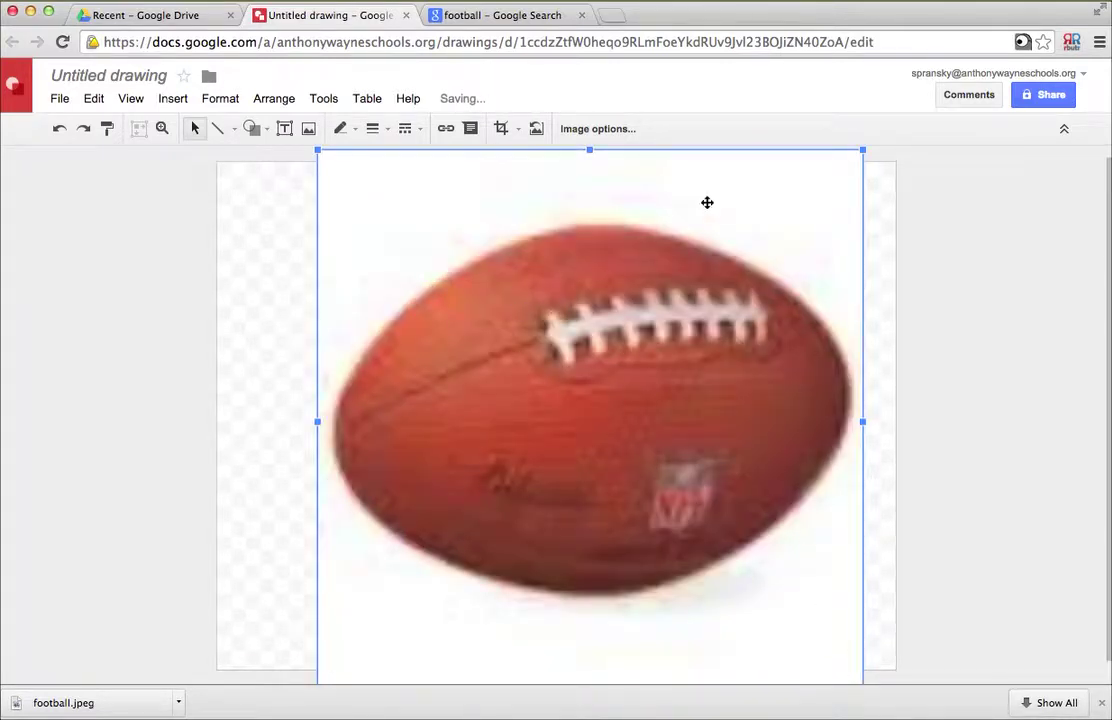
left_click_drag(824, 166, 476, 518)
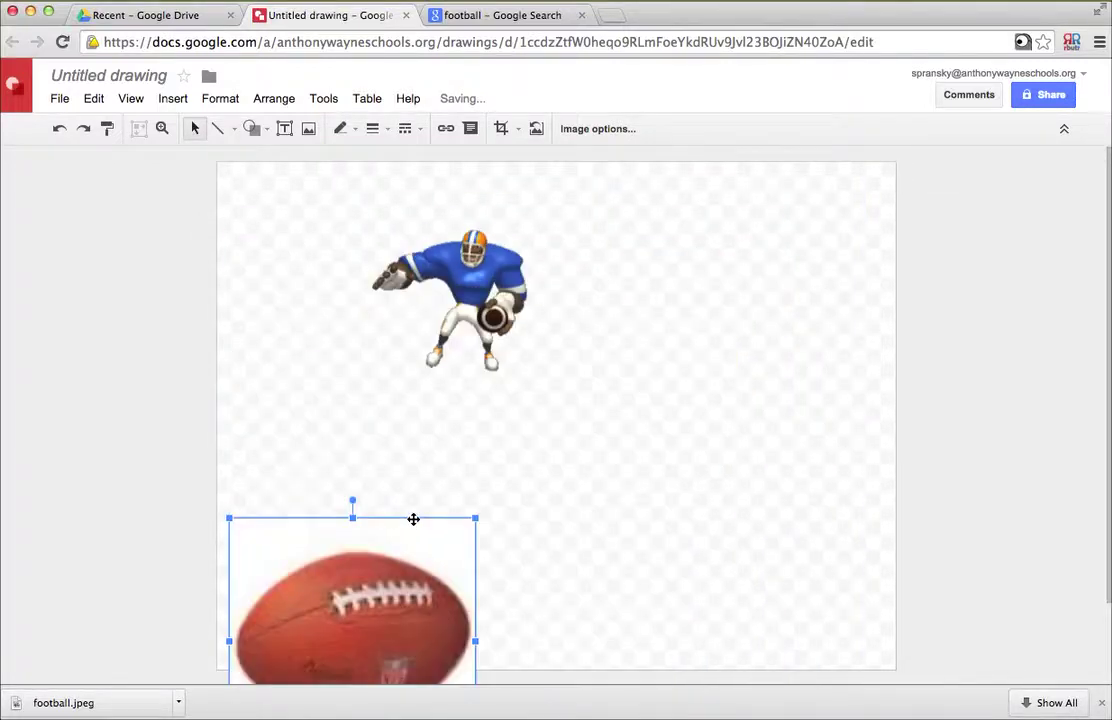
- Go back to the football image results and reset the size filter to Any size
left_click(495, 18)
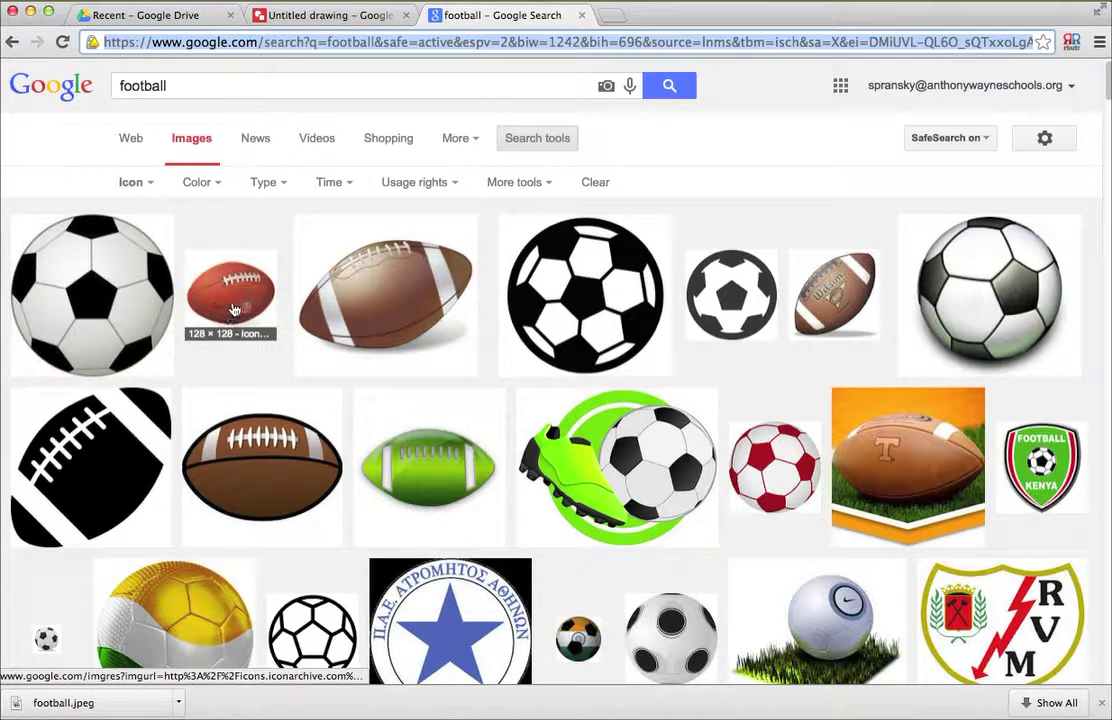
left_click(146, 186)
left_click(152, 214)
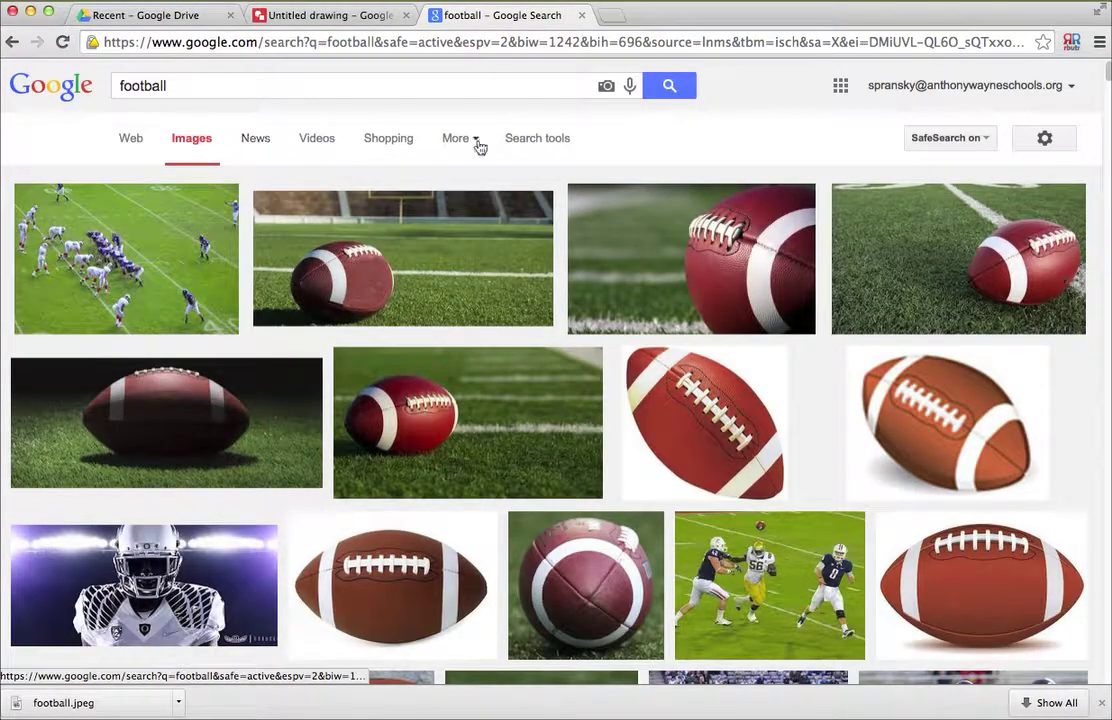
- Show the search tools again and set the image type filter to Clip art
left_click(512, 139)
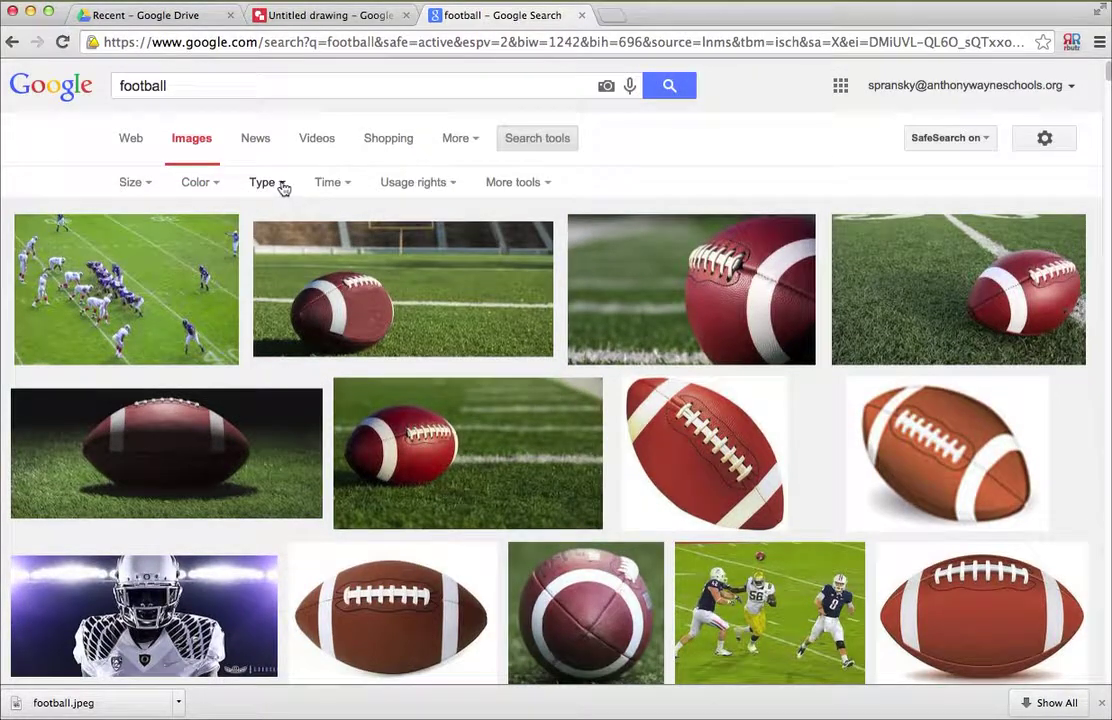
left_click(265, 182)
left_click(285, 288)
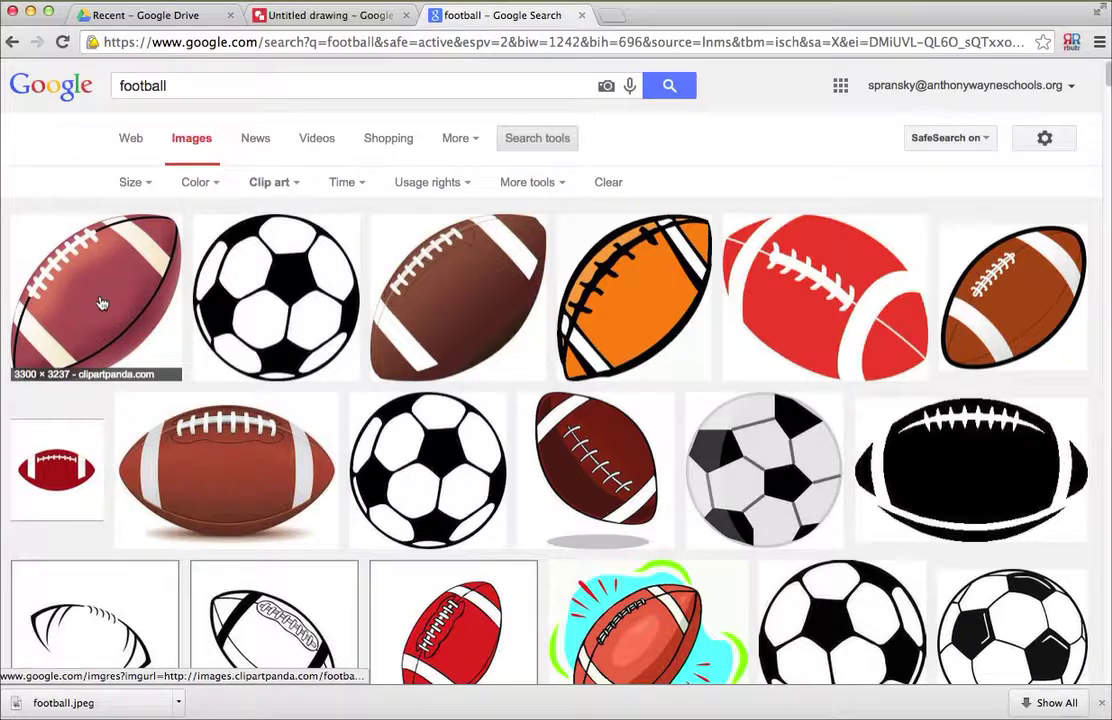
- Compare the maroon, brown and orange clip art football previews and copy the orange football into the untitled drawing
left_click(101, 303)
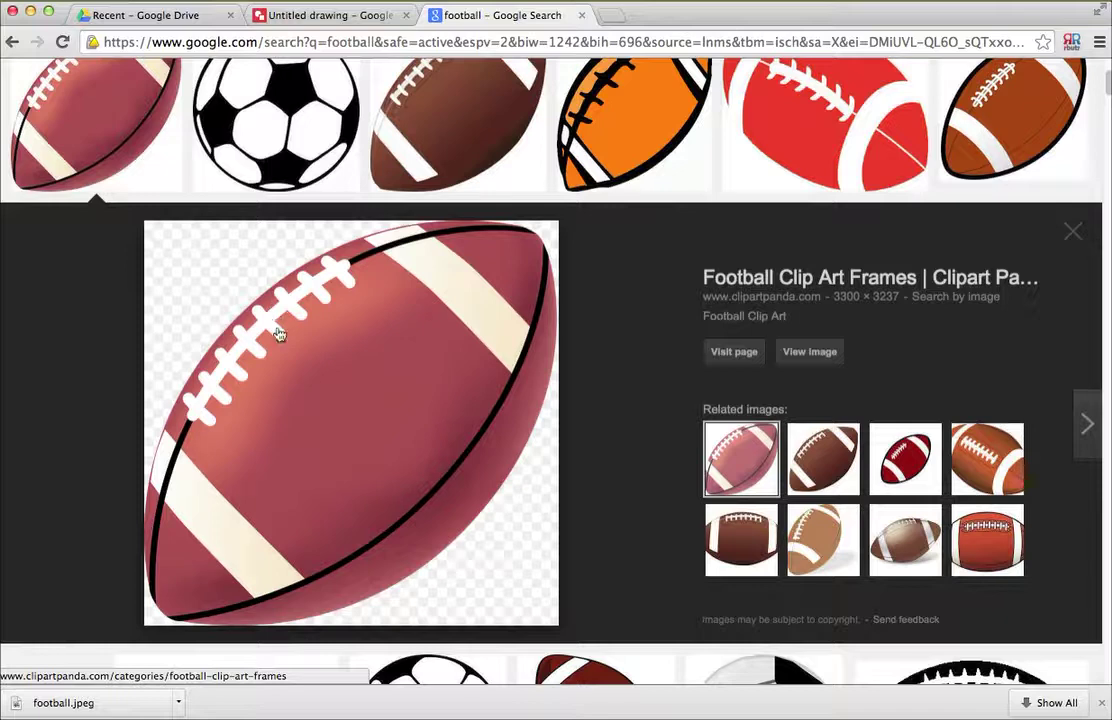
left_click(451, 160)
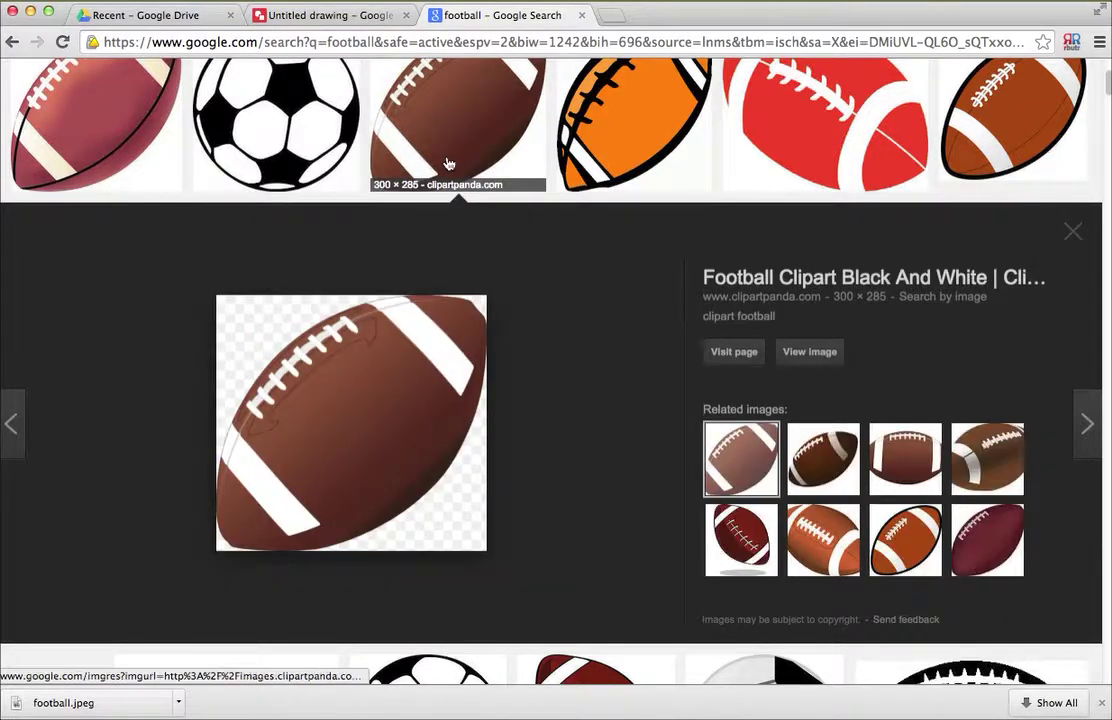
left_click(590, 150)
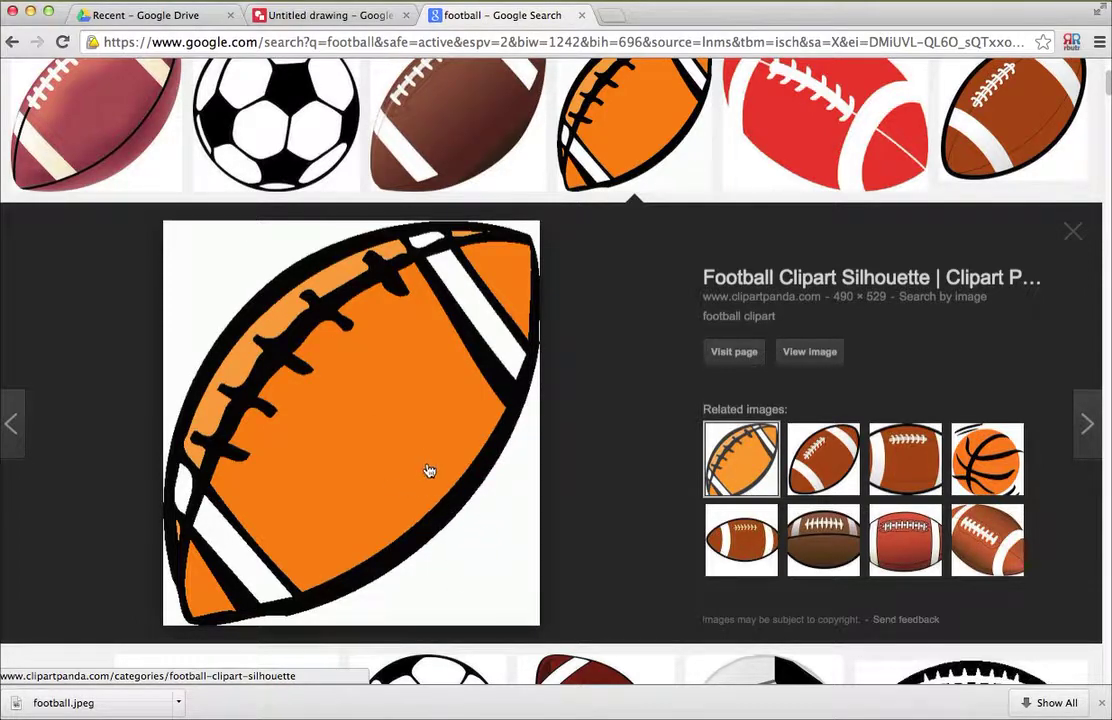
mouse_move(393, 435)
left_mouse_down()
mouse_move(335, 137)
mouse_move(355, 30)
mouse_move(345, 18)
mouse_move(638, 325)
mouse_move(717, 504)
left_mouse_up()
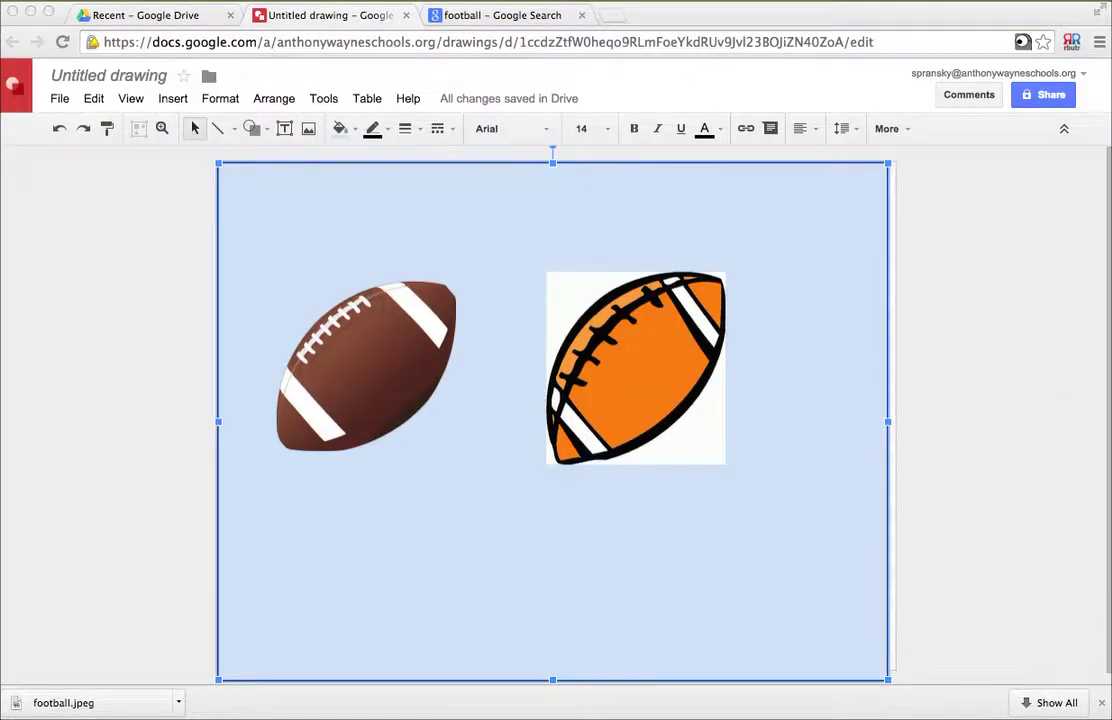
- Enlarge the brown and the orange footballs on the blue background and move the orange one slightly down
left_click(406, 387)
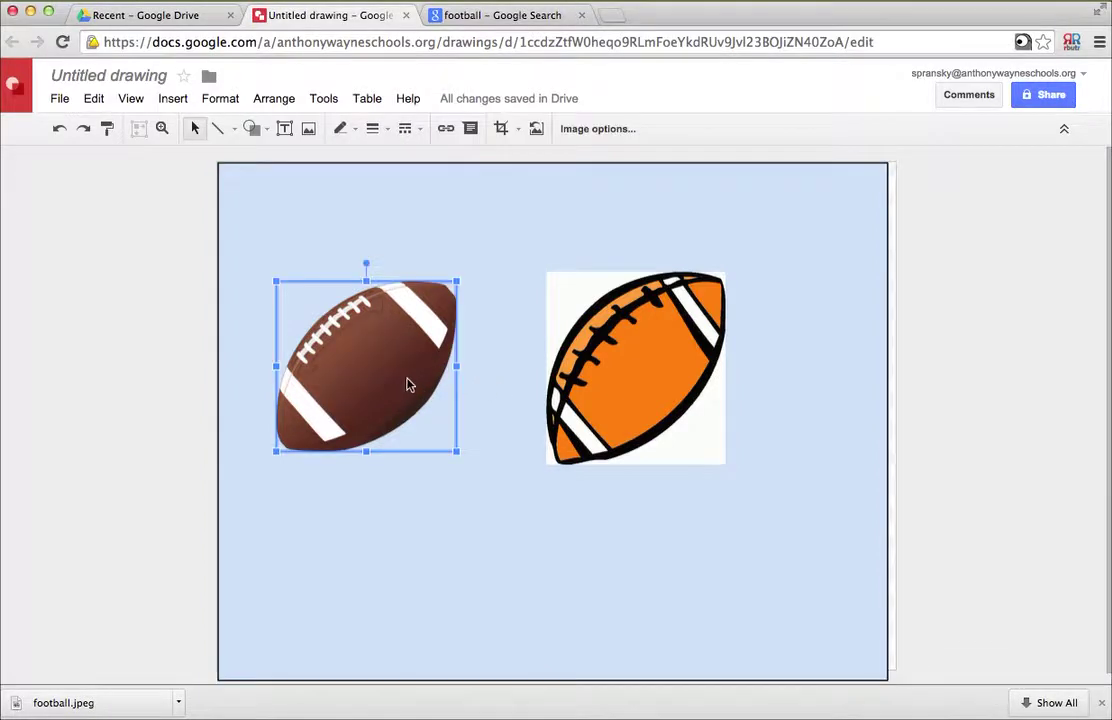
left_click_drag(456, 281, 507, 233)
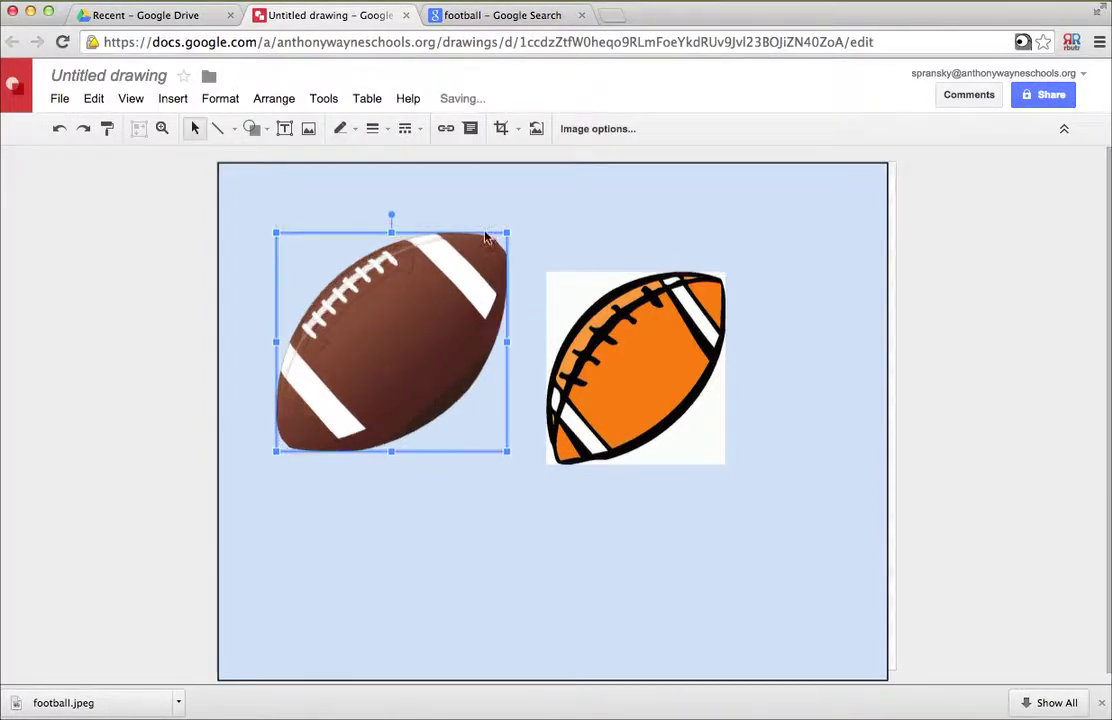
left_click(720, 285)
left_click_drag(730, 272, 769, 226)
left_click_drag(694, 349, 697, 366)
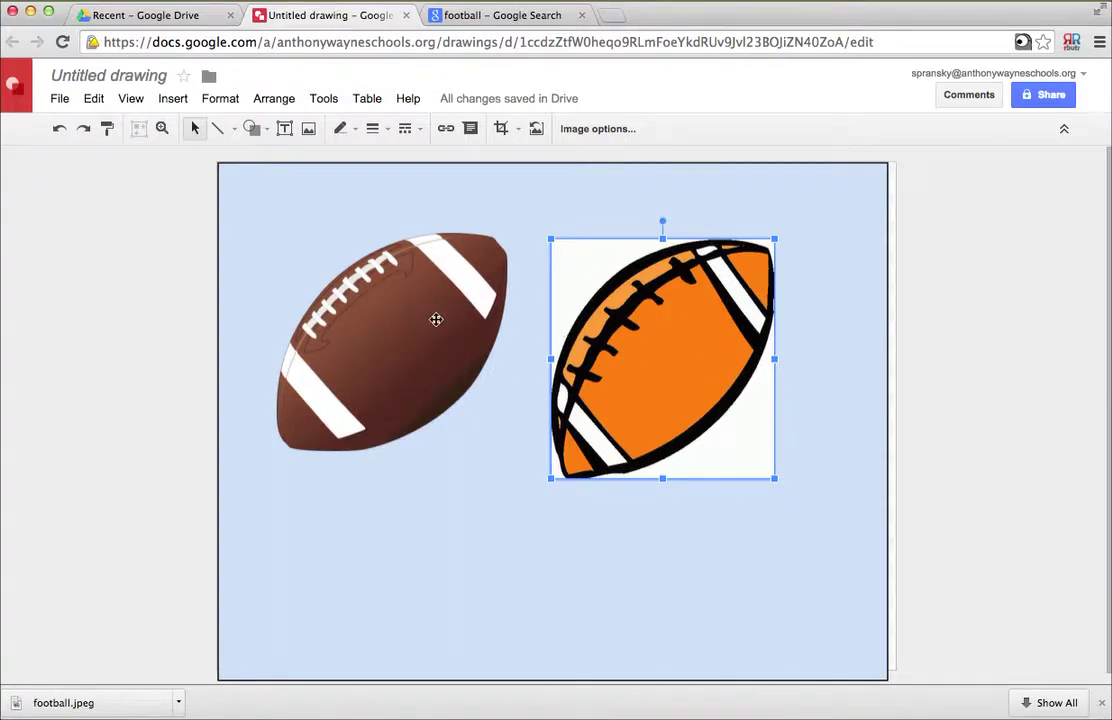
- Return to the clip art football search results and view the brown football's preview
left_click(505, 15)
scroll(641, 444, "up", 1)
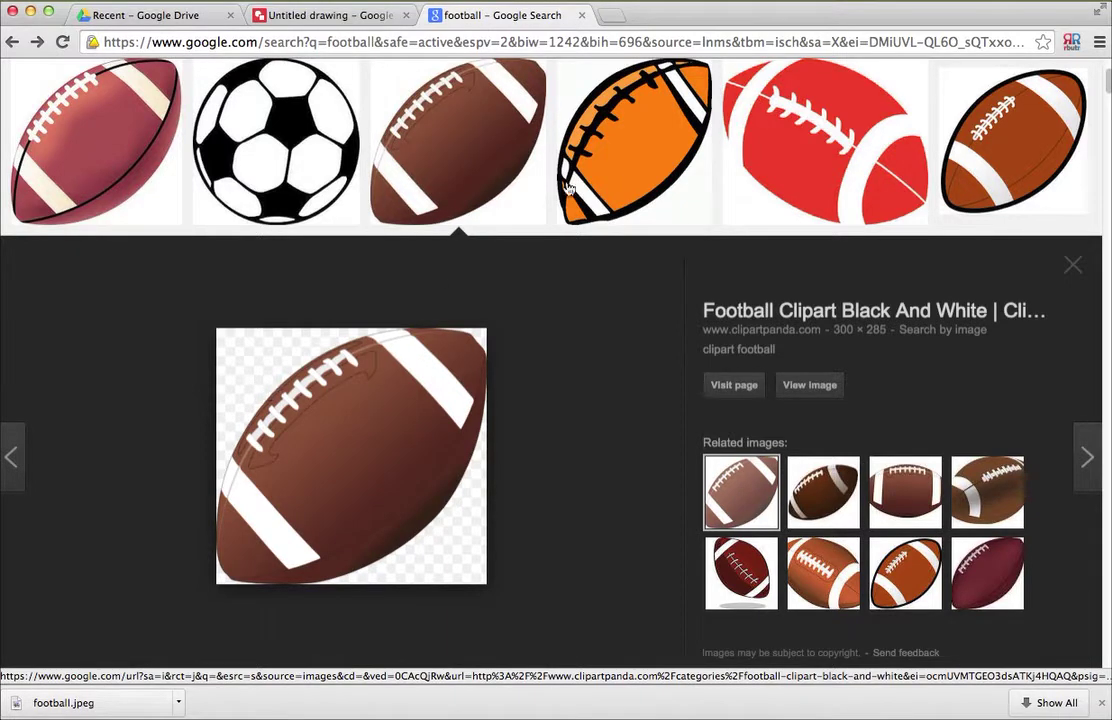
left_click(1010, 0)
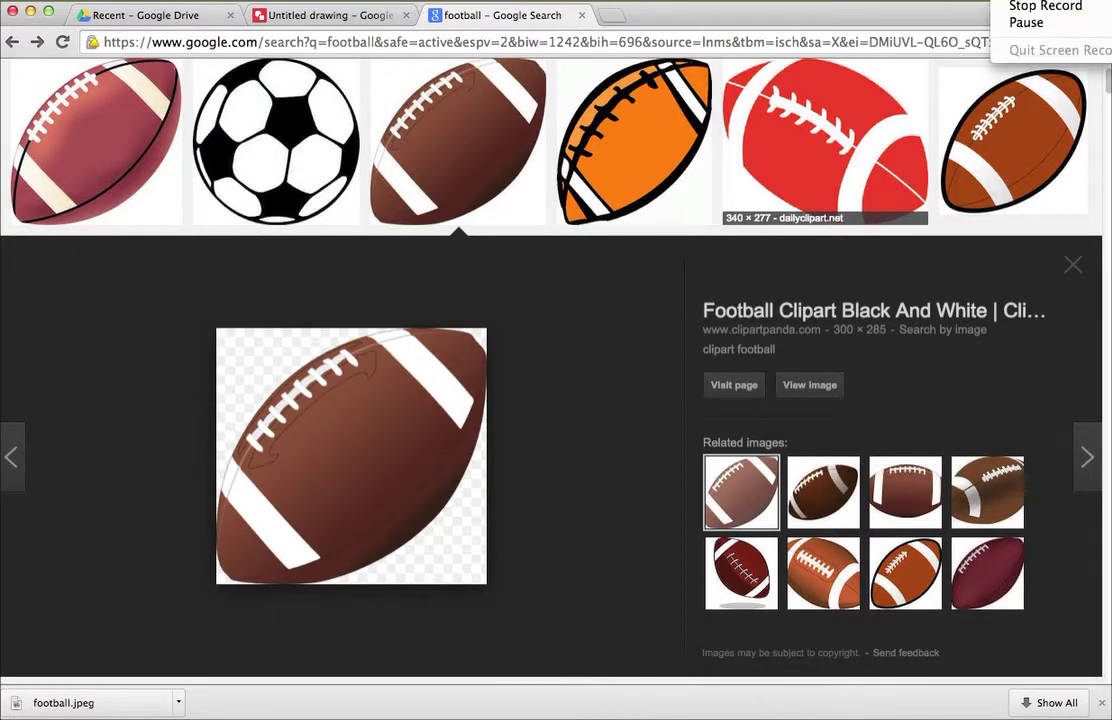